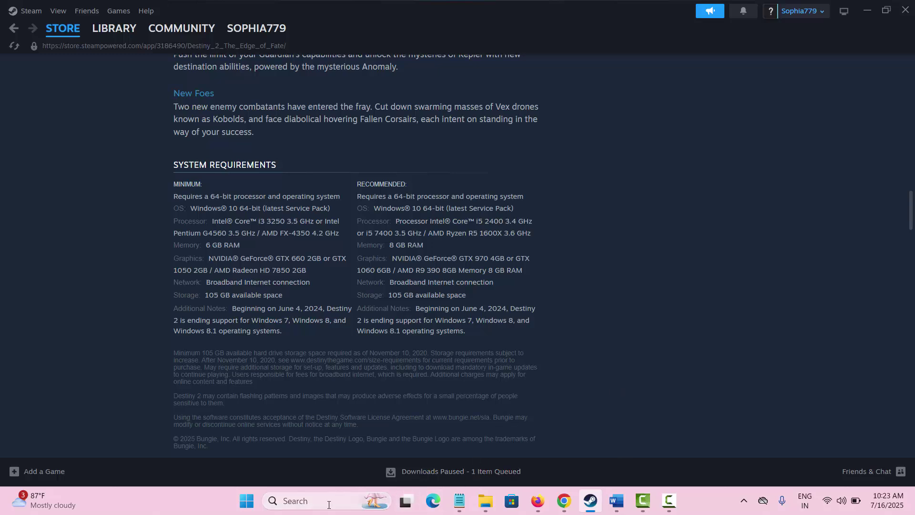
View the Restart choice among the Windows power options and dismiss it without restarting the PC
left_click(248, 509)
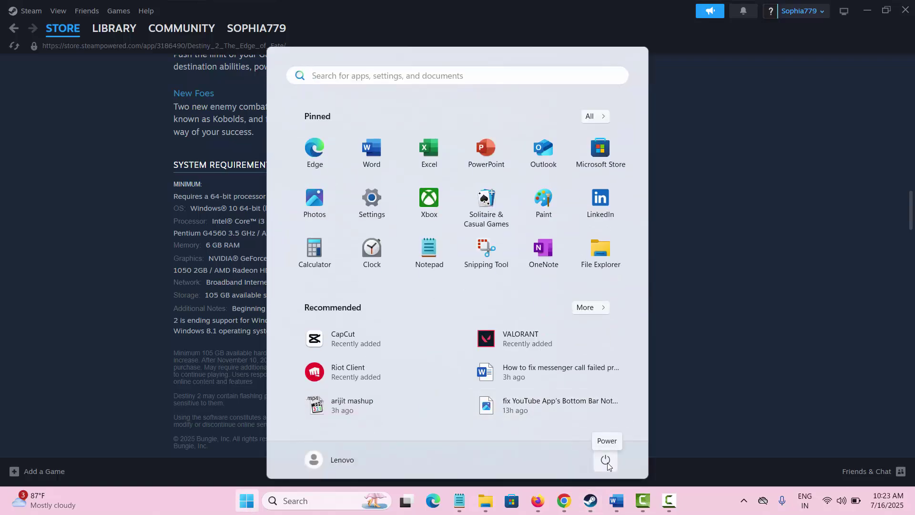
left_click(606, 460)
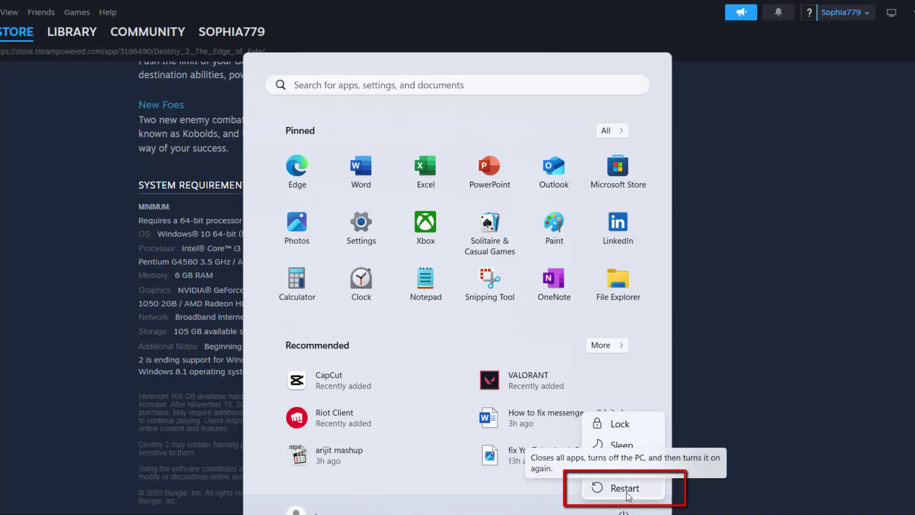
key("Escape")
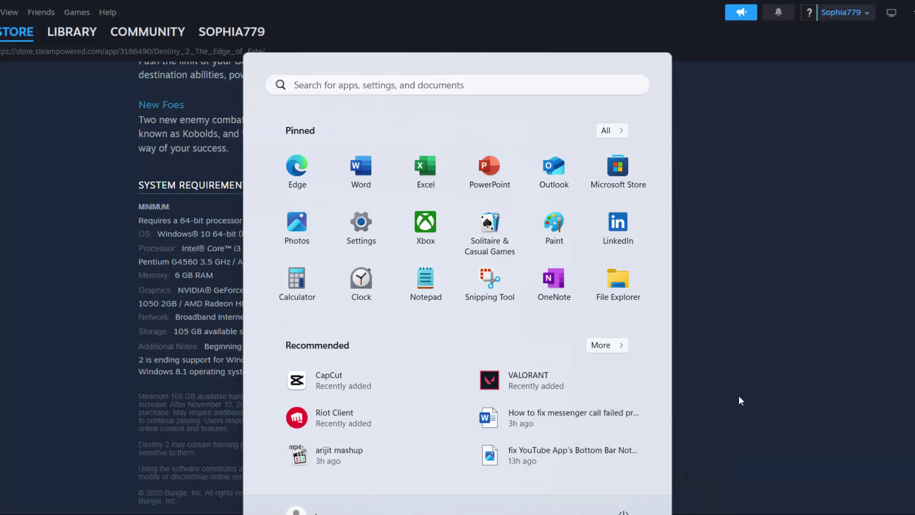
left_click(739, 396)
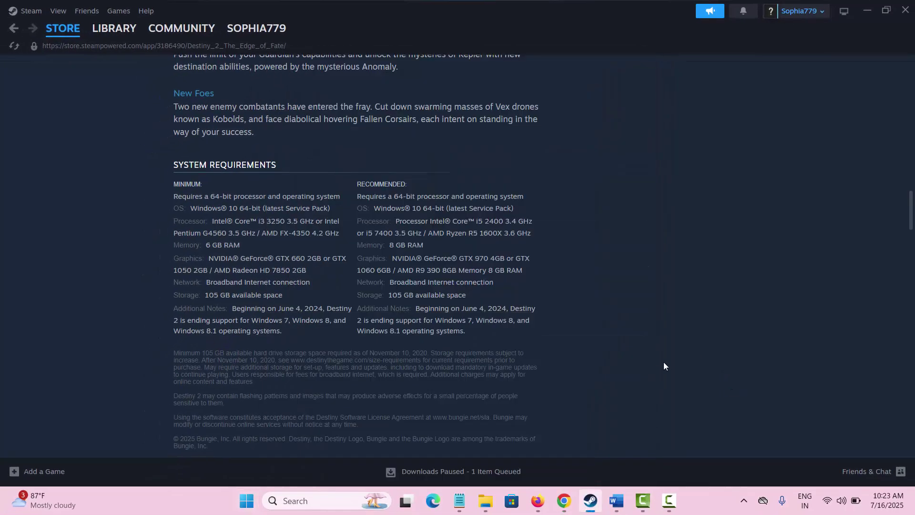
Check the list of methods in the Word document, then view the Destiny 2 properties from the Steam library
left_click(620, 502)
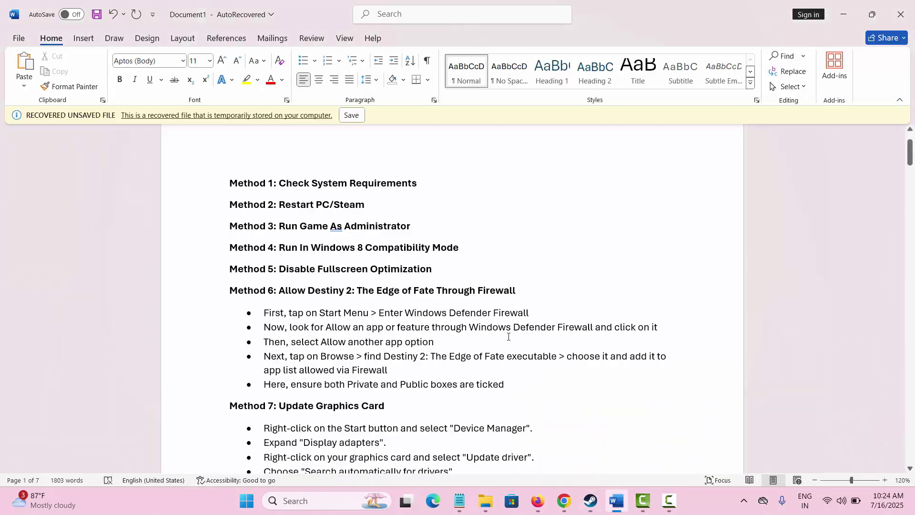
left_click(591, 500)
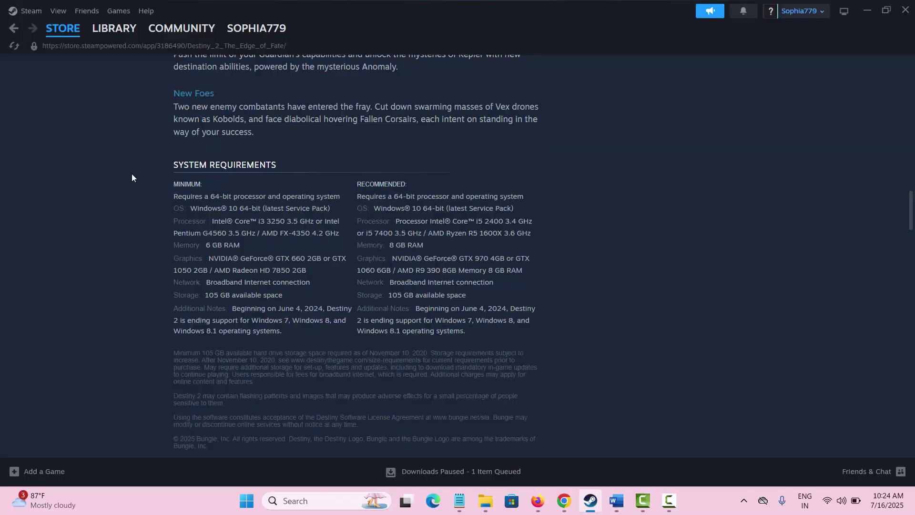
scroll(131, 173, "up", 2)
left_click(120, 31)
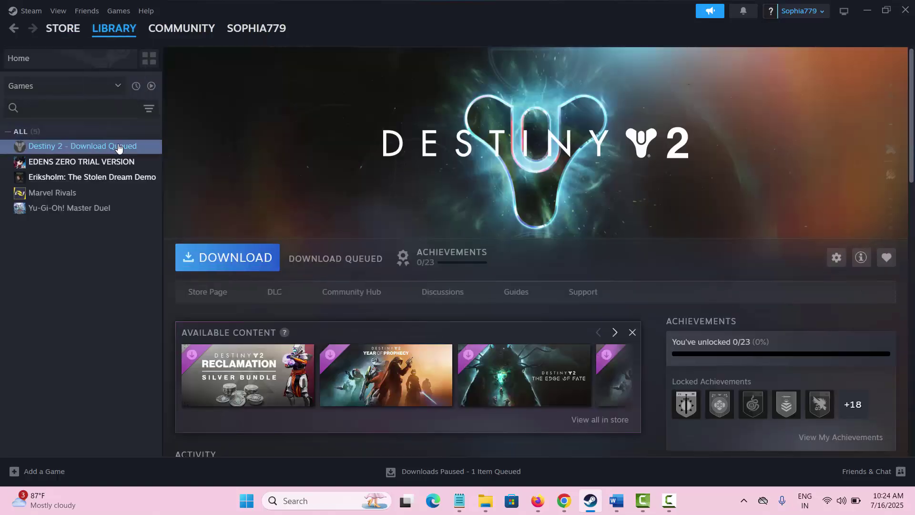
right_click(119, 148)
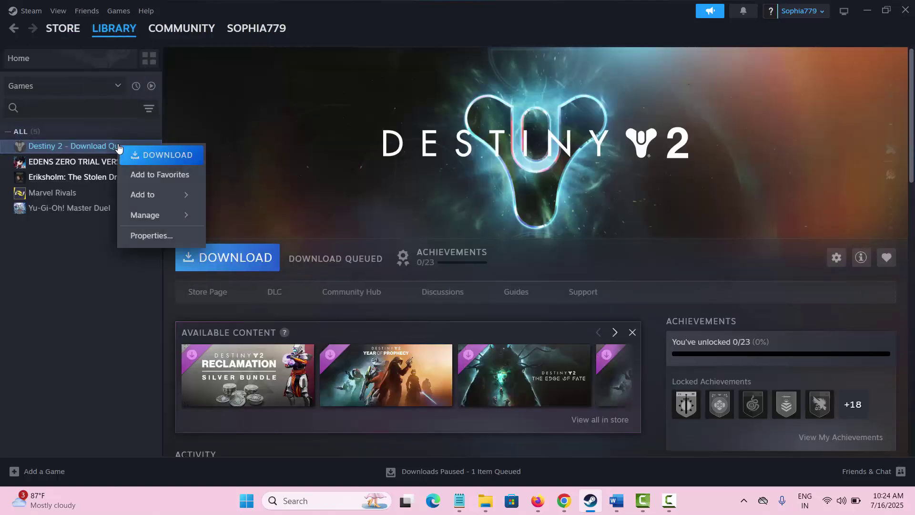
left_click(149, 235)
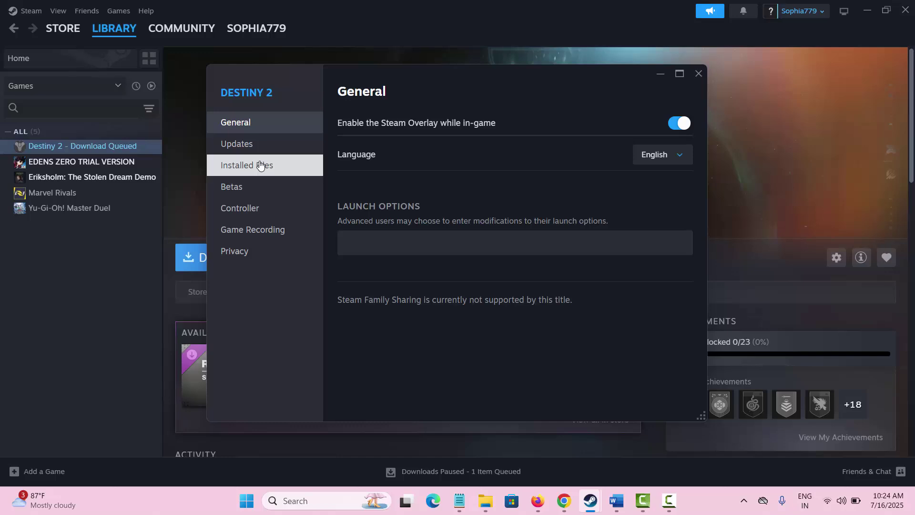
left_click(171, 220)
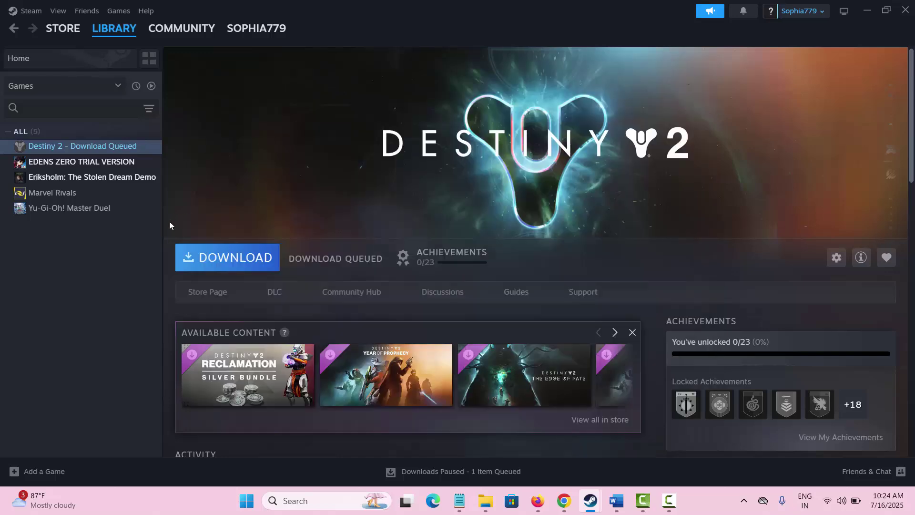
Browse to the installed files folder of Eriksholm: The Stolen Dream Demo from its Steam properties
right_click(119, 177)
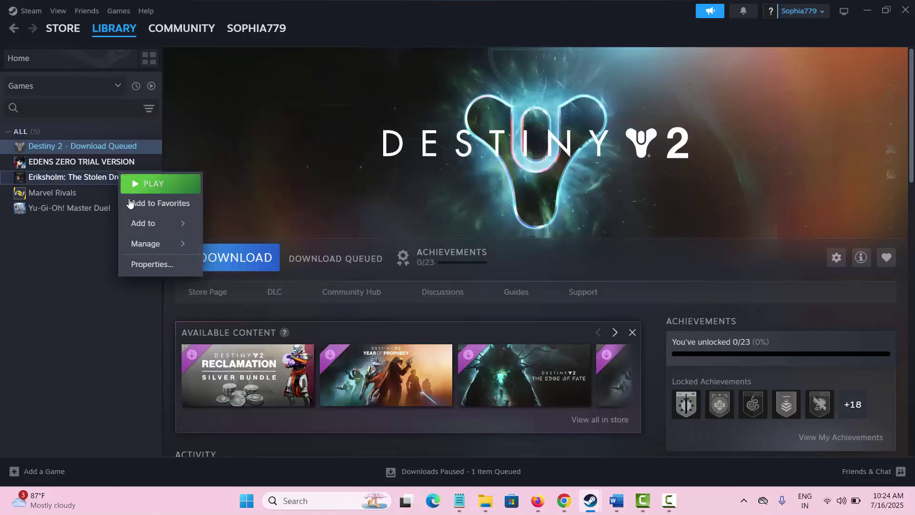
left_click(160, 265)
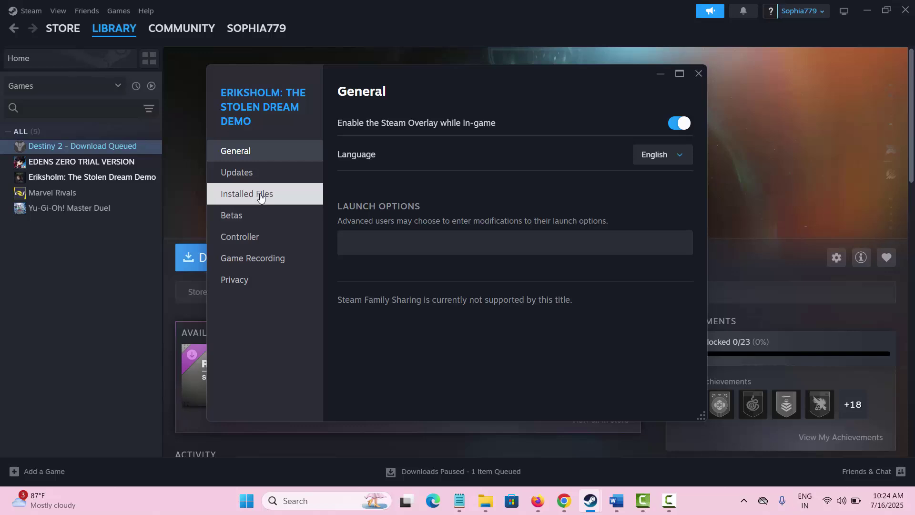
left_click(260, 197)
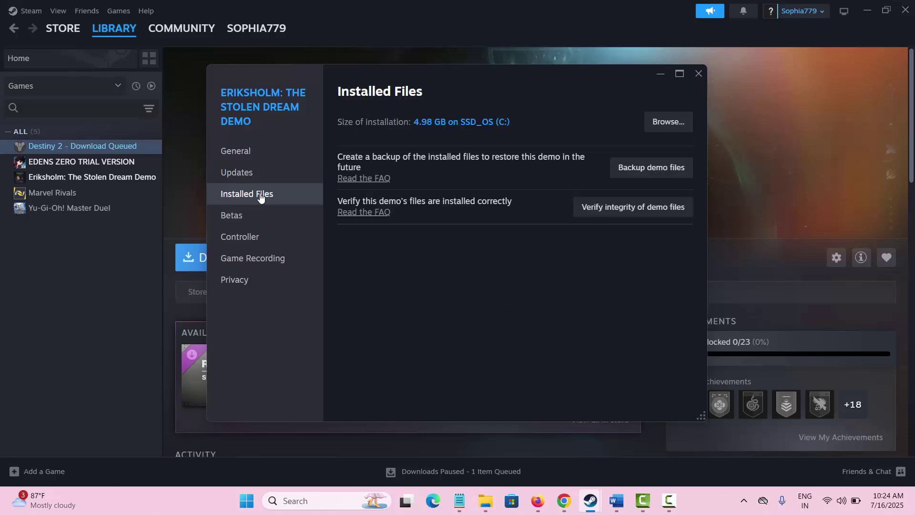
left_click(667, 124)
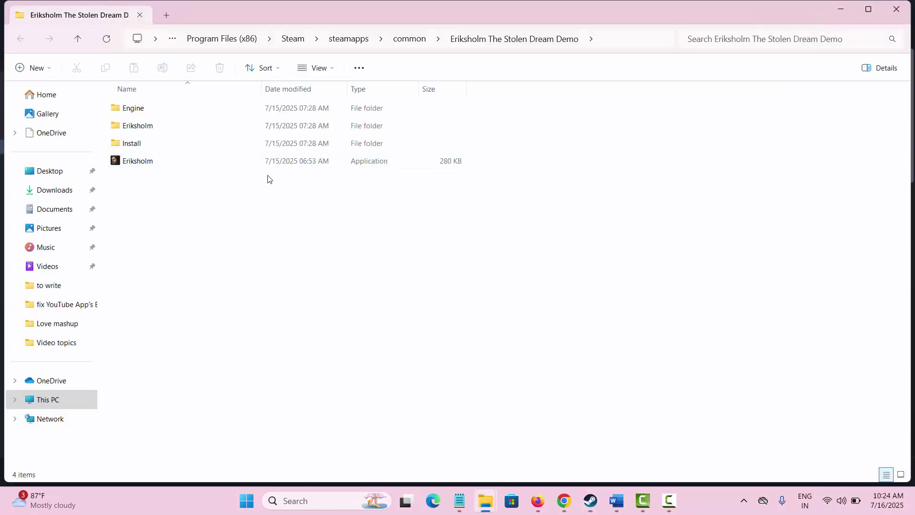
Select running as administrator, disabled fullscreen optimizations and Windows 8 compatibility mode for the Eriksholm application, and close its properties without applying
left_click(168, 167)
right_click(167, 166)
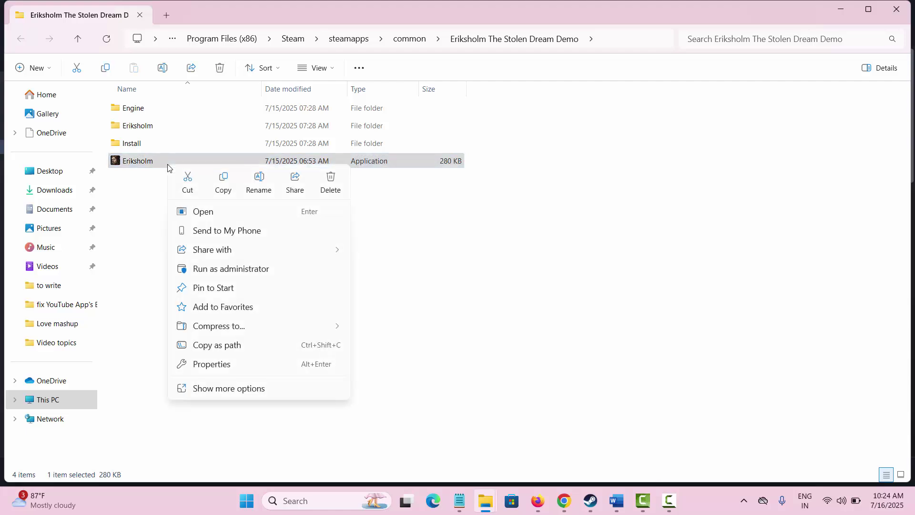
left_click(226, 365)
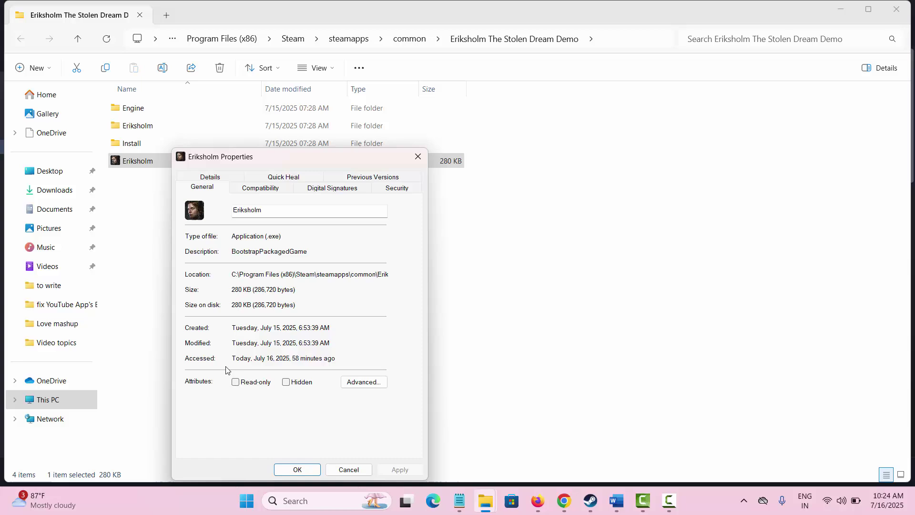
left_click(259, 190)
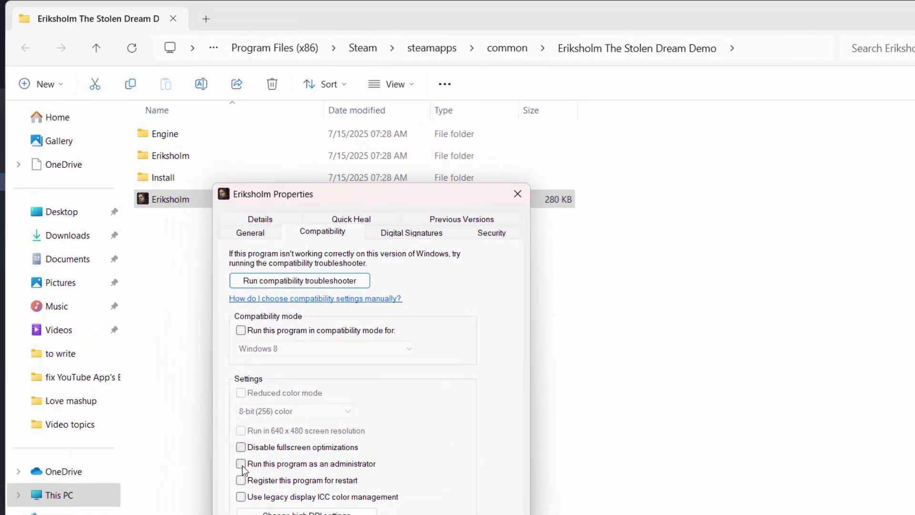
left_click(241, 465)
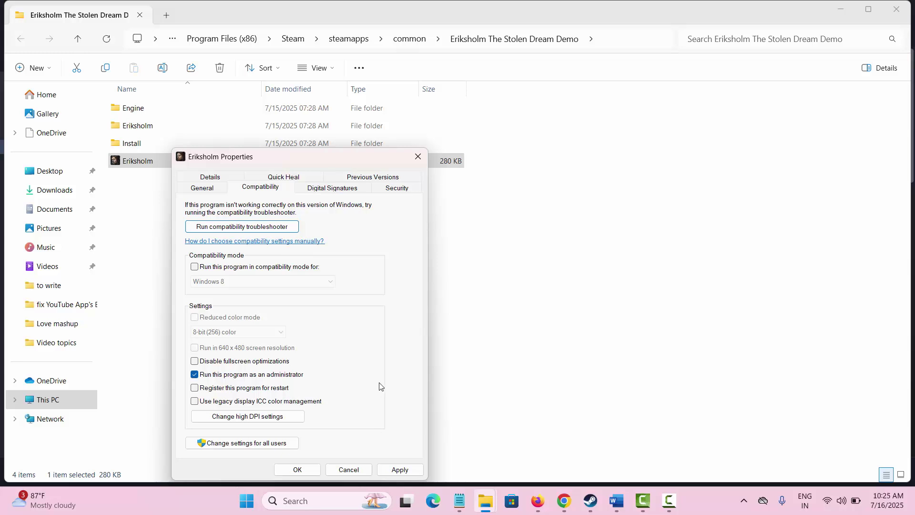
left_click(194, 361)
left_click(196, 268)
left_click(419, 159)
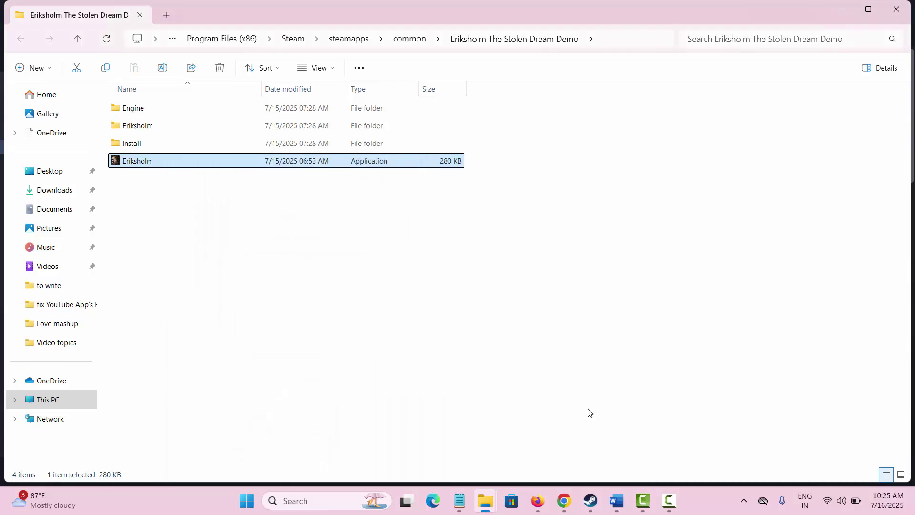
Check the firewall method in the Word document and open Windows Defender Firewall from the recent Windows searches
mouse_move(615, 503)
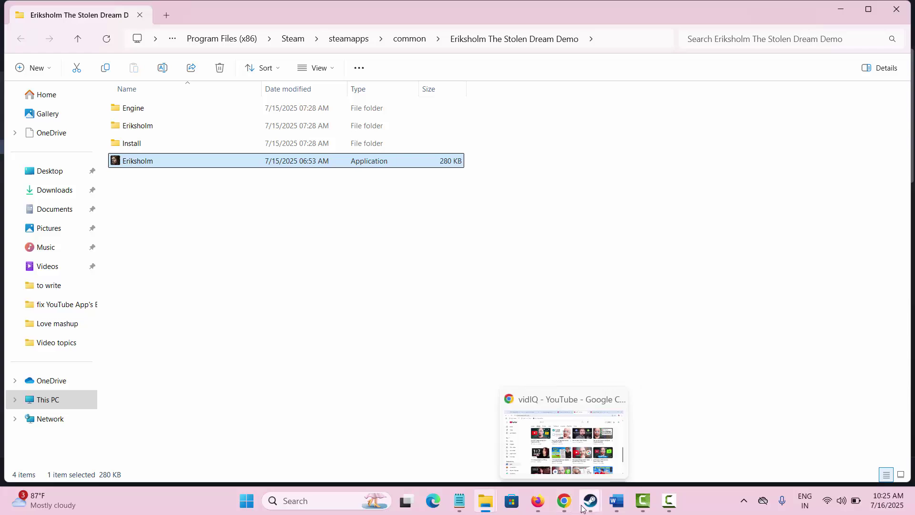
left_click(615, 509)
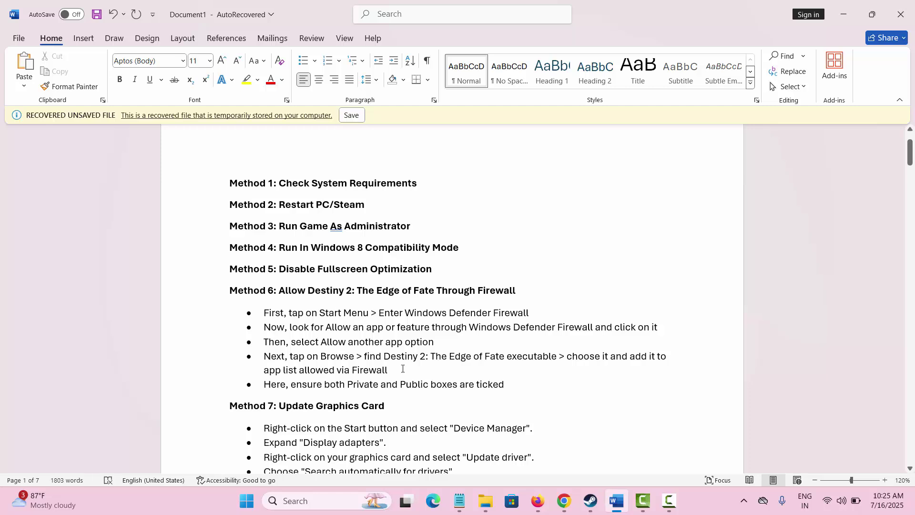
left_click(308, 505)
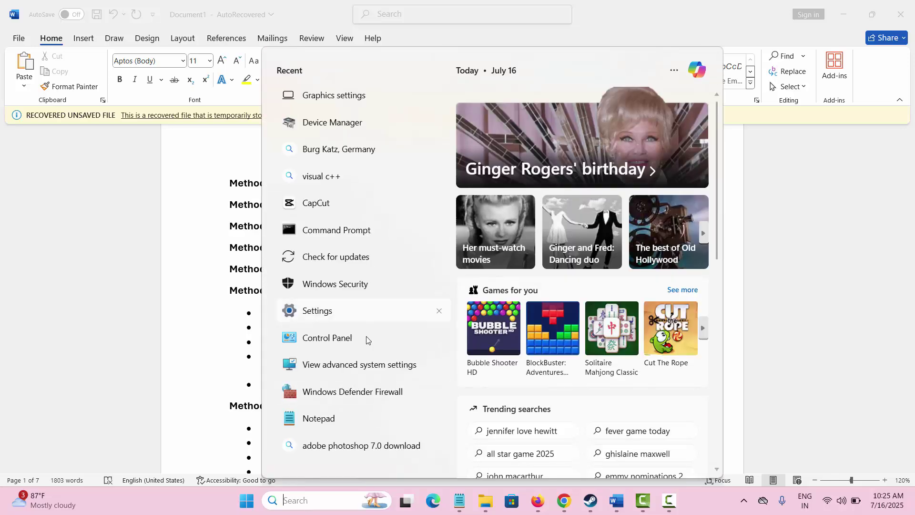
left_click(365, 390)
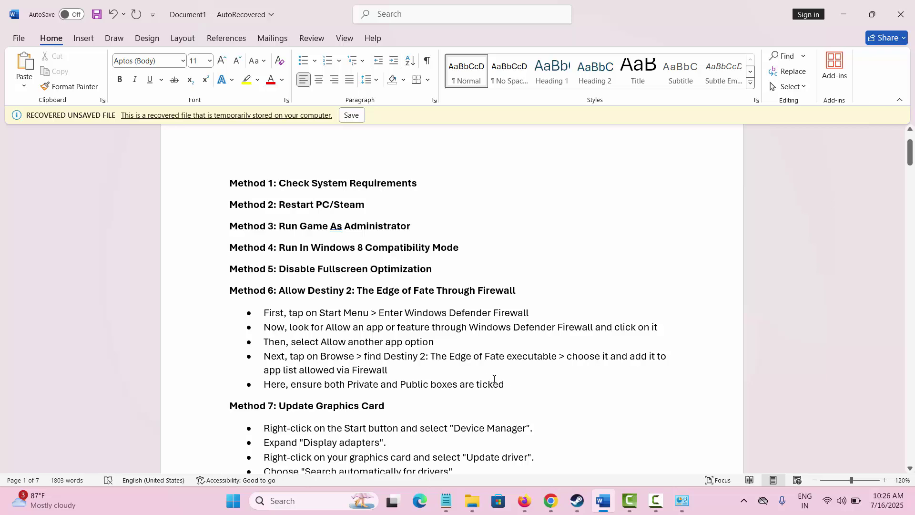
Review the graphics card method in the document, open Device Manager and expand Display adapters
scroll(520, 392, "down", 2)
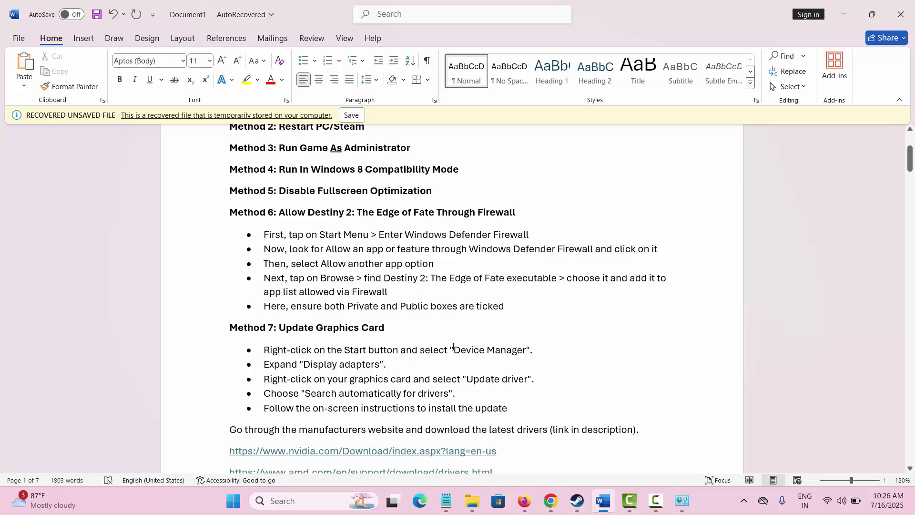
left_click(292, 502)
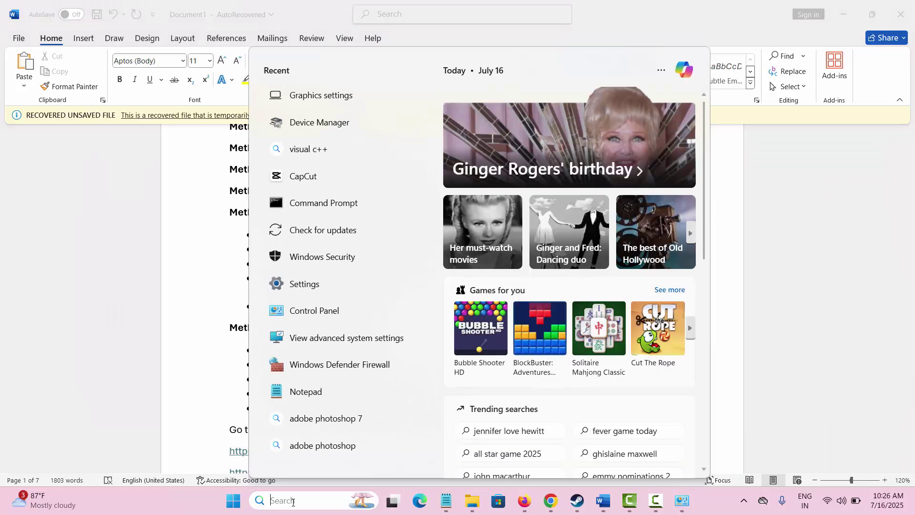
left_click(324, 123)
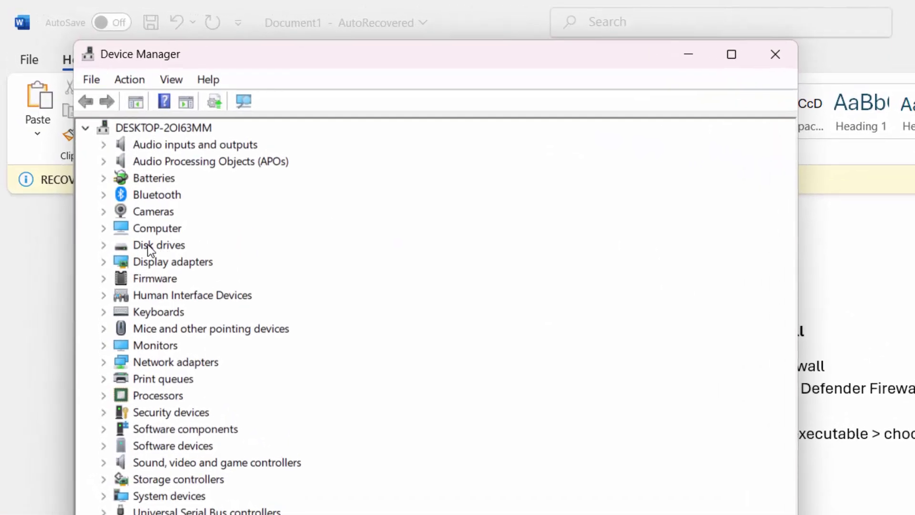
left_click(105, 262)
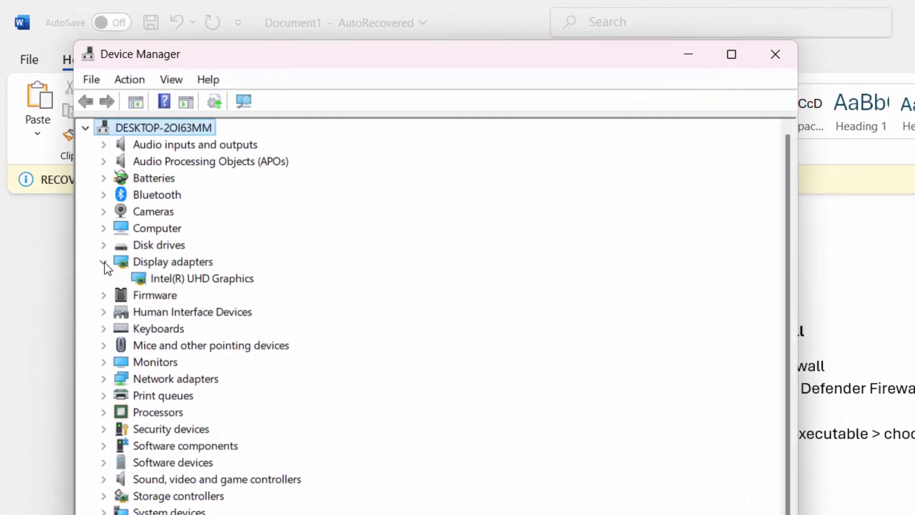
Start the driver update for Intel(R) UHD Graphics, cancel it and close Device Manager
left_click(211, 285)
right_click(211, 286)
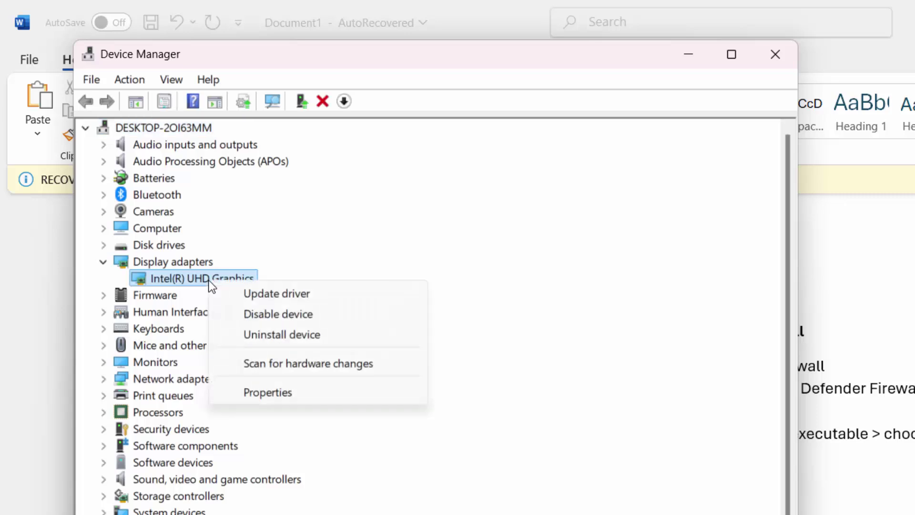
left_click(272, 294)
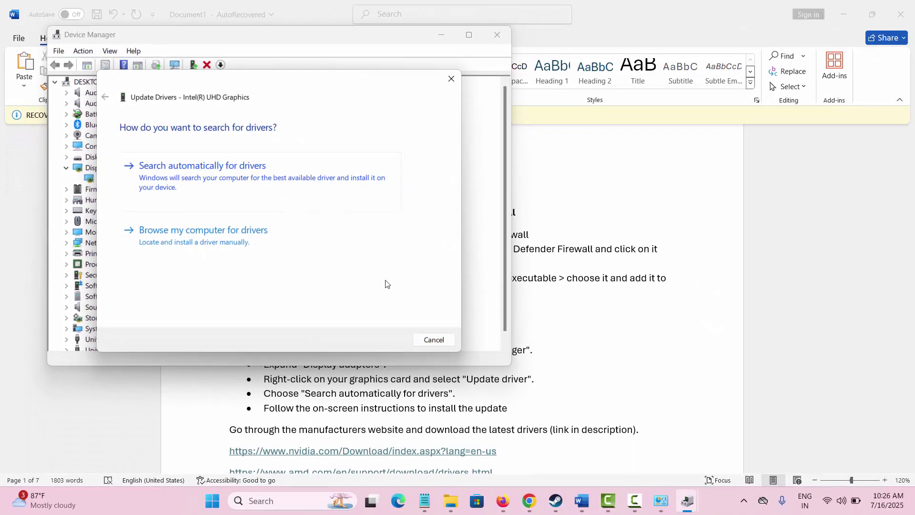
left_click(434, 340)
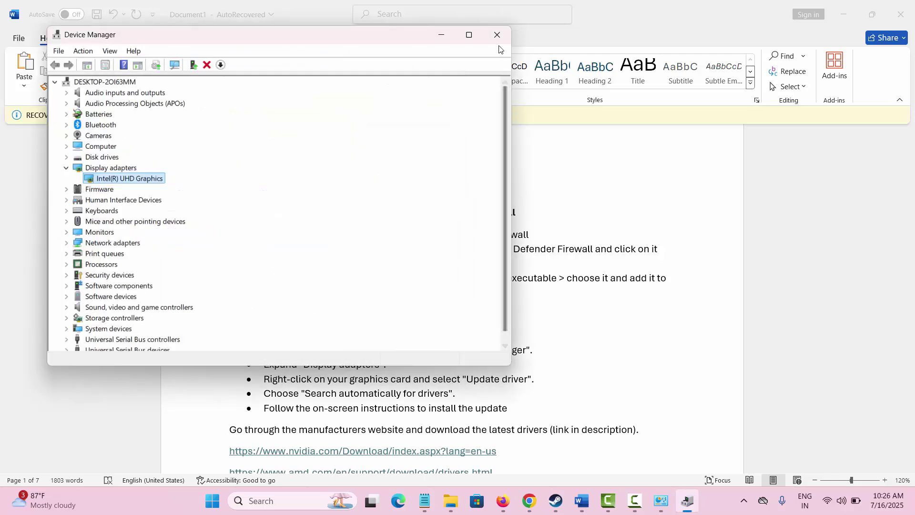
left_click(497, 35)
Review Methods 7 to 10 in the Word document and close the Destiny 2 and Eriksholm properties windows of Steam
scroll(399, 312, "down", 3)
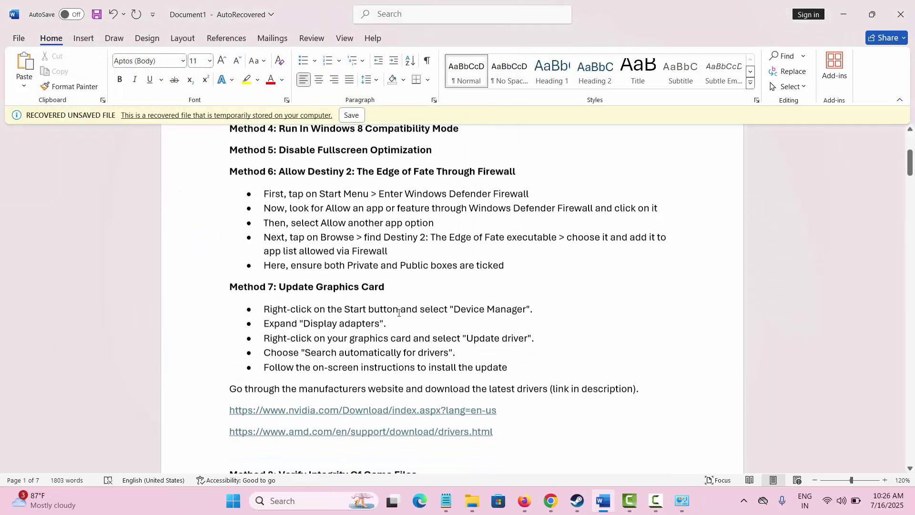
scroll(398, 312, "down", 1)
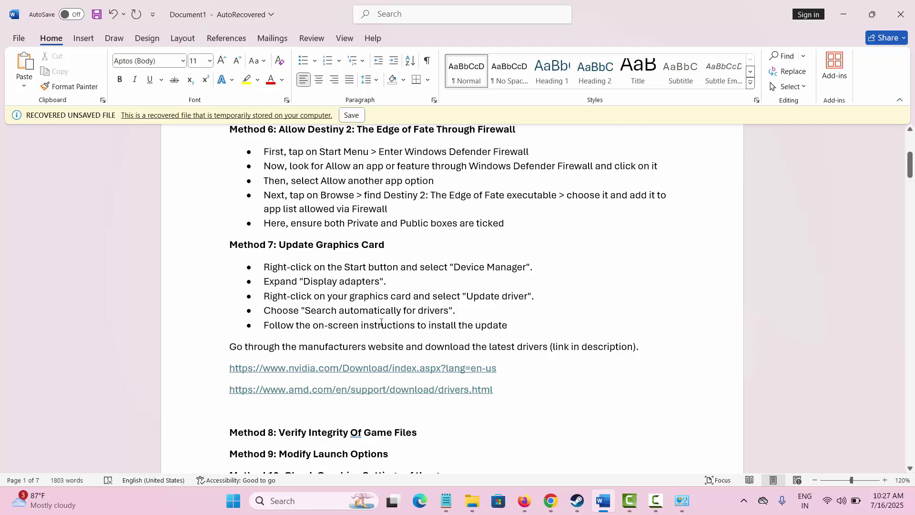
scroll(381, 323, "down", 5)
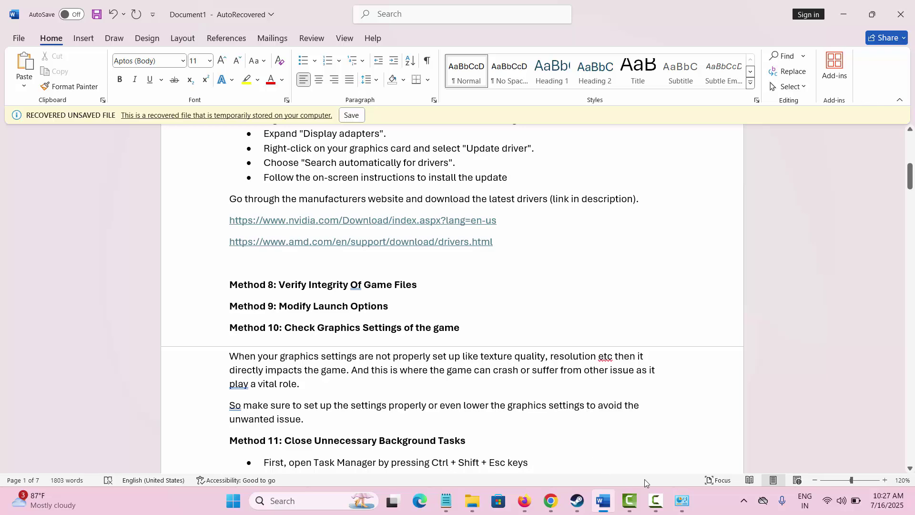
left_click(579, 503)
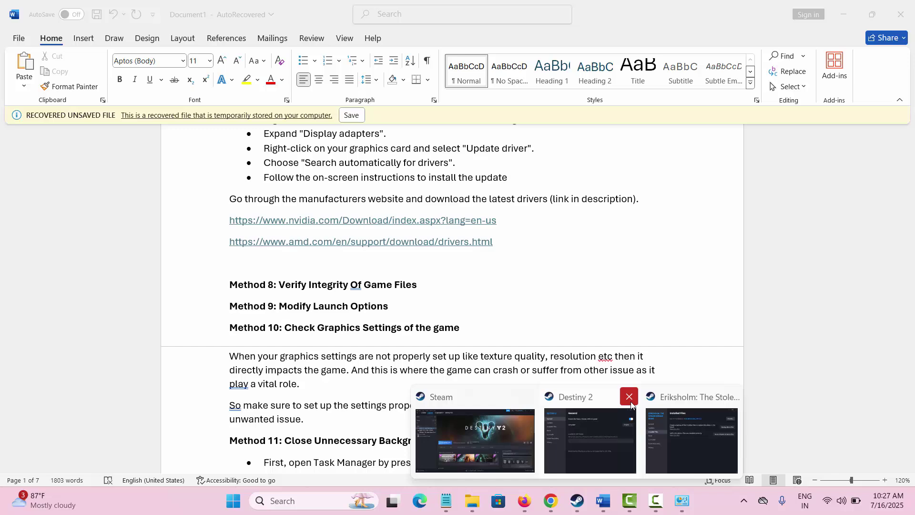
left_click(628, 395)
left_click(680, 397)
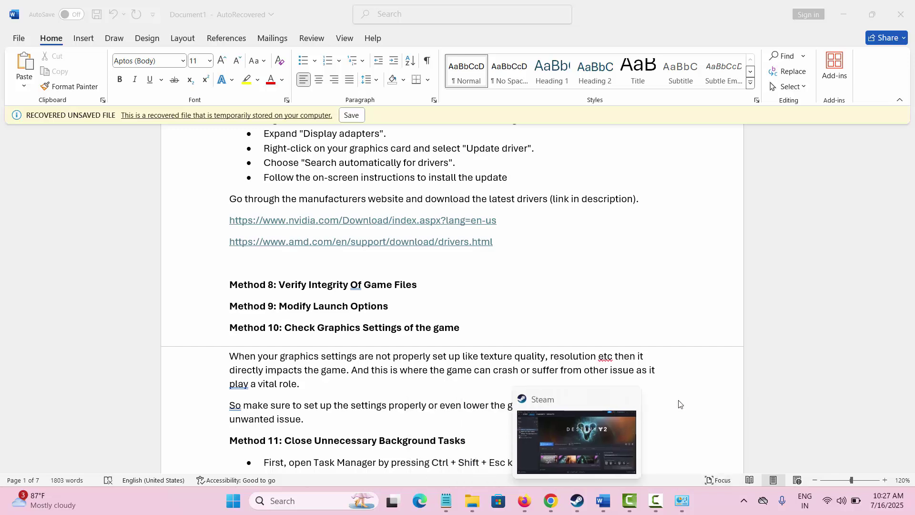
Switch to Steam, view the Installed Files properties of Destiny 2 with the integrity verification option, and close the properties window
left_click(587, 443)
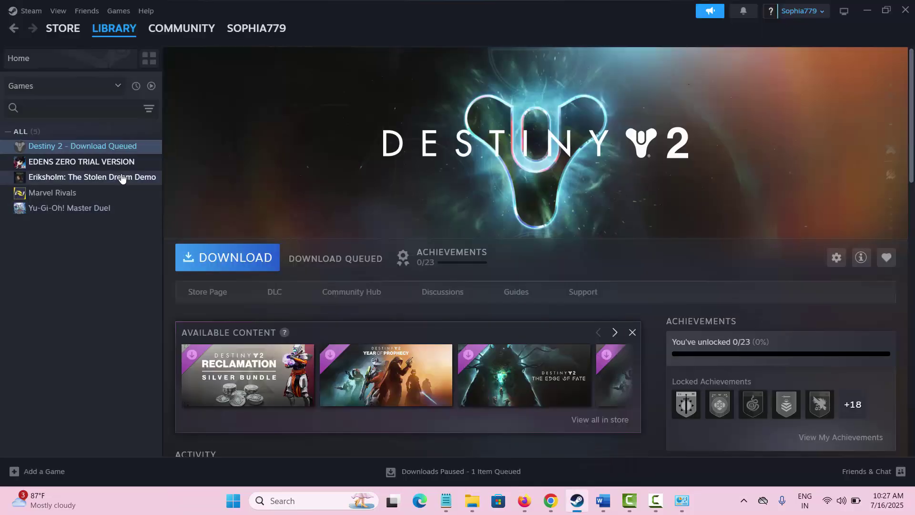
right_click(113, 151)
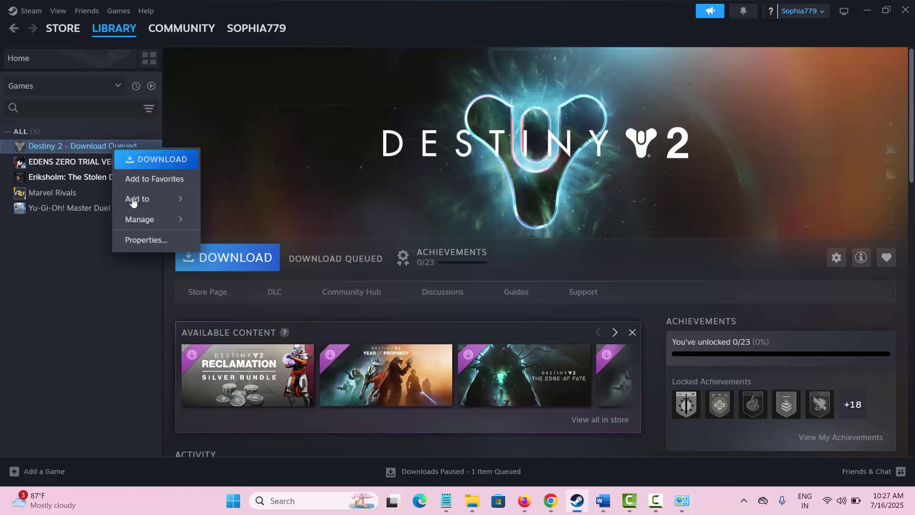
left_click(150, 241)
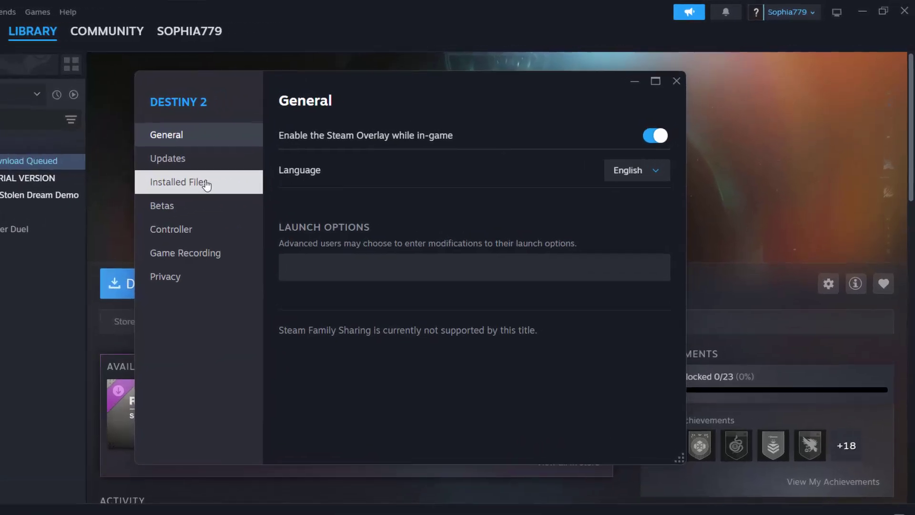
left_click(206, 184)
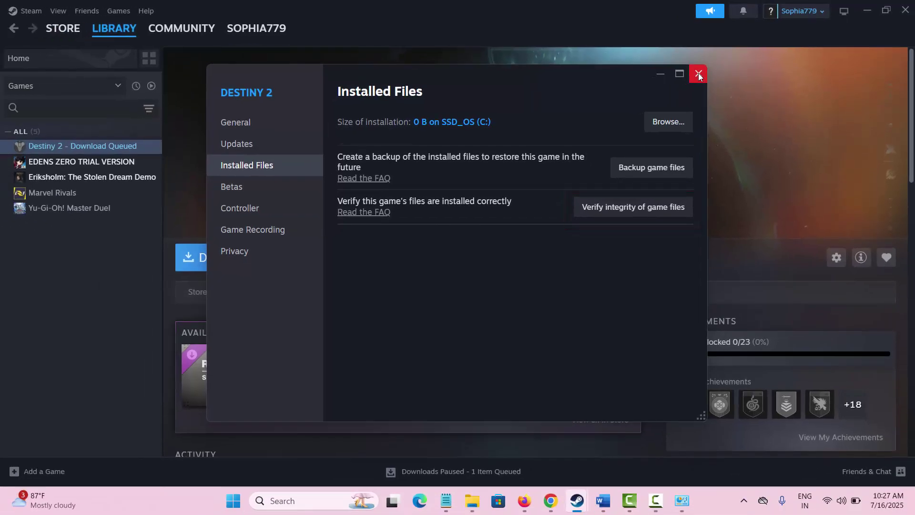
left_click(699, 74)
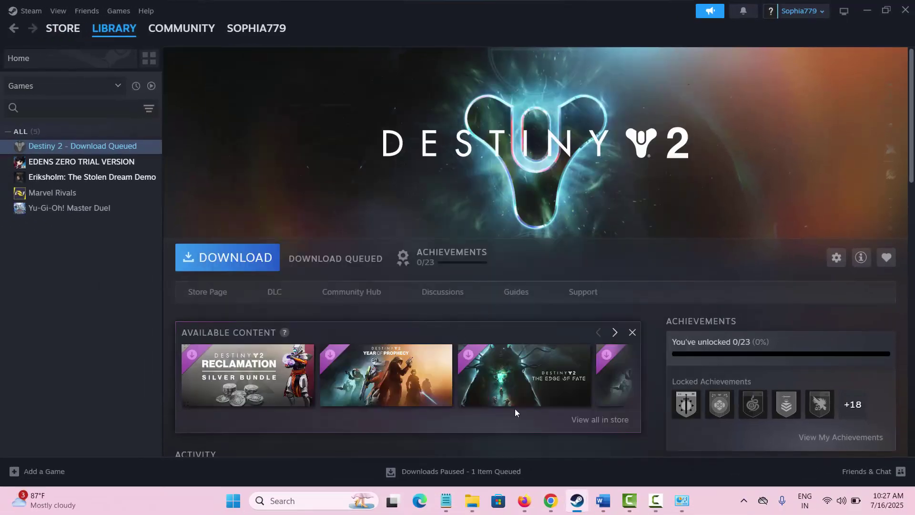
Check Method 9 in the Word document and open the general properties of Destiny 2 in Steam
left_click(603, 501)
scroll(361, 378, "down", 1)
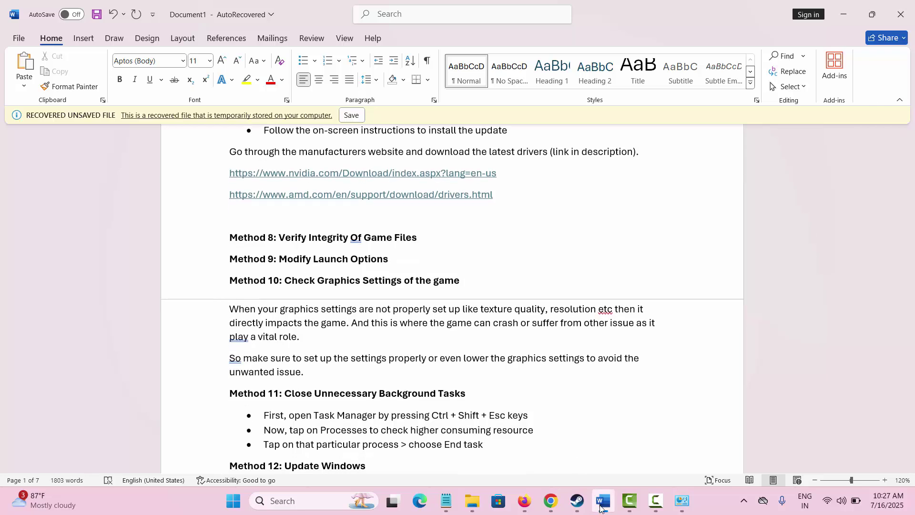
left_click(579, 504)
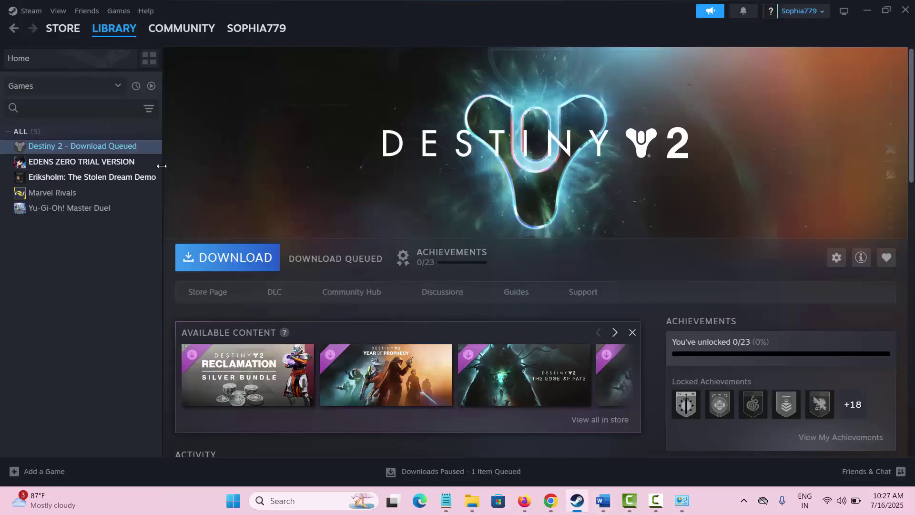
right_click(117, 154)
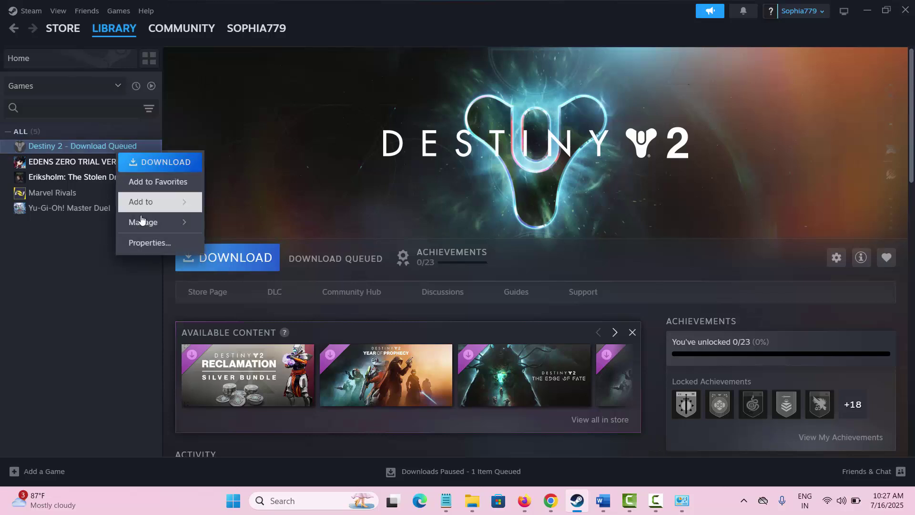
left_click(148, 243)
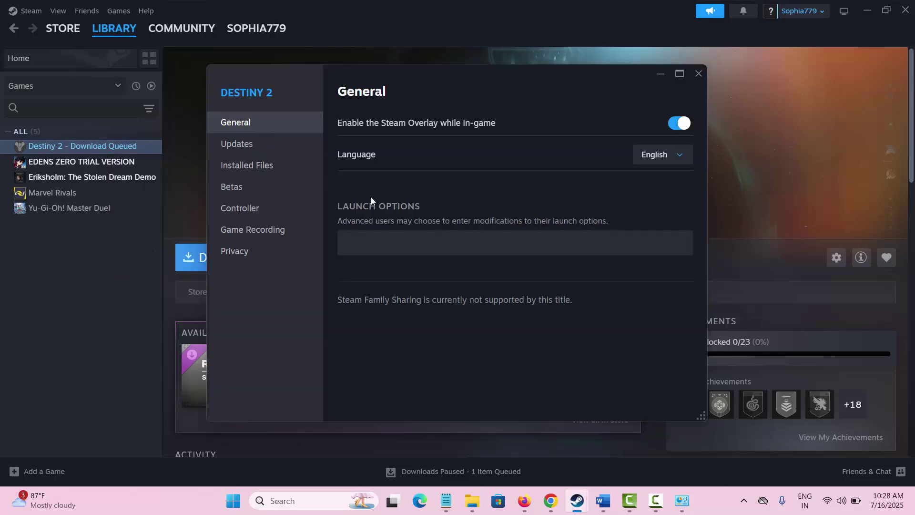
Set the launch options of Destiny 2 to -dx12 and close the properties window
left_click(376, 242)
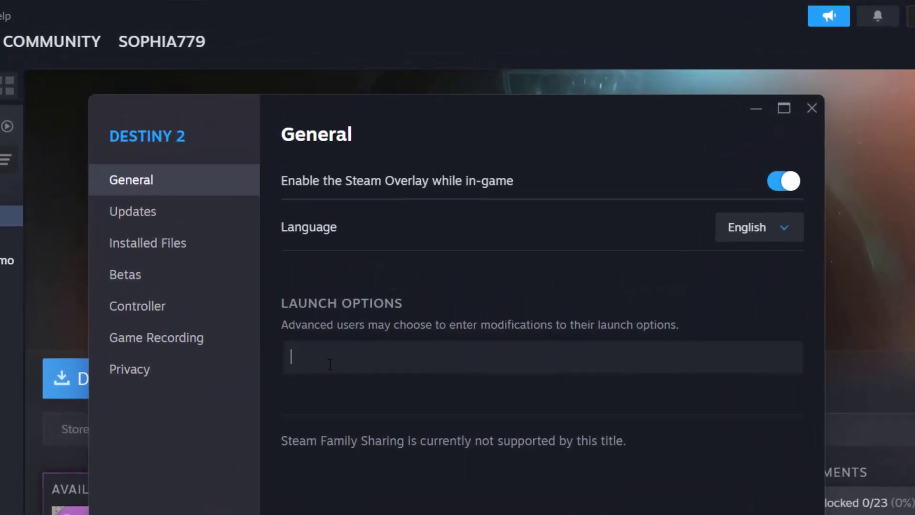
type("-")
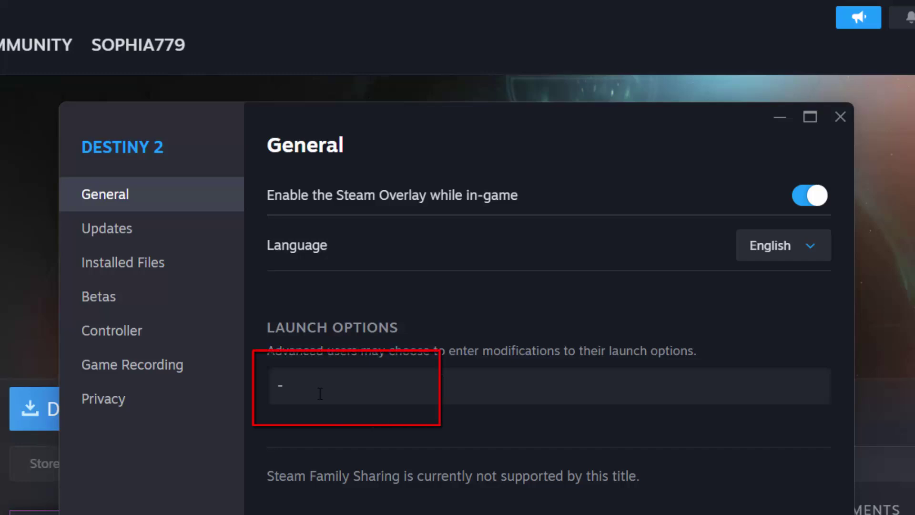
type("dx11")
key("BackSpace")
type("2")
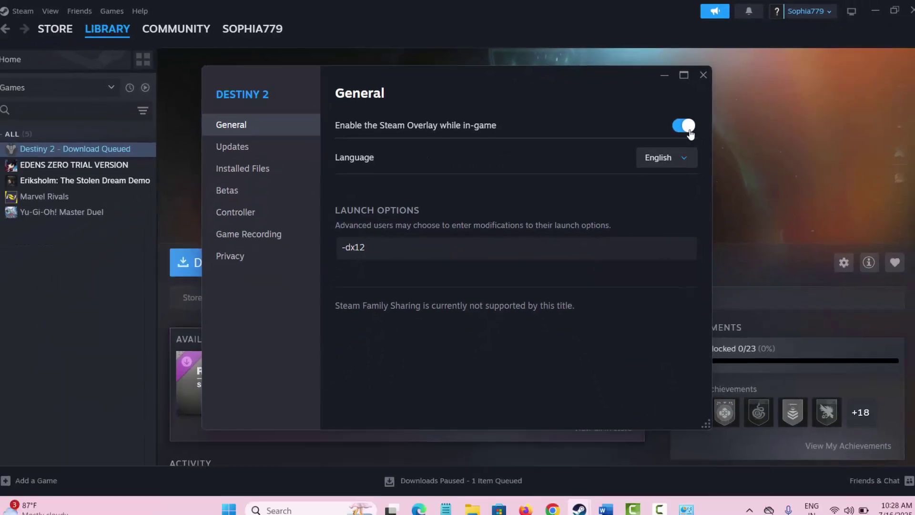
left_click(698, 74)
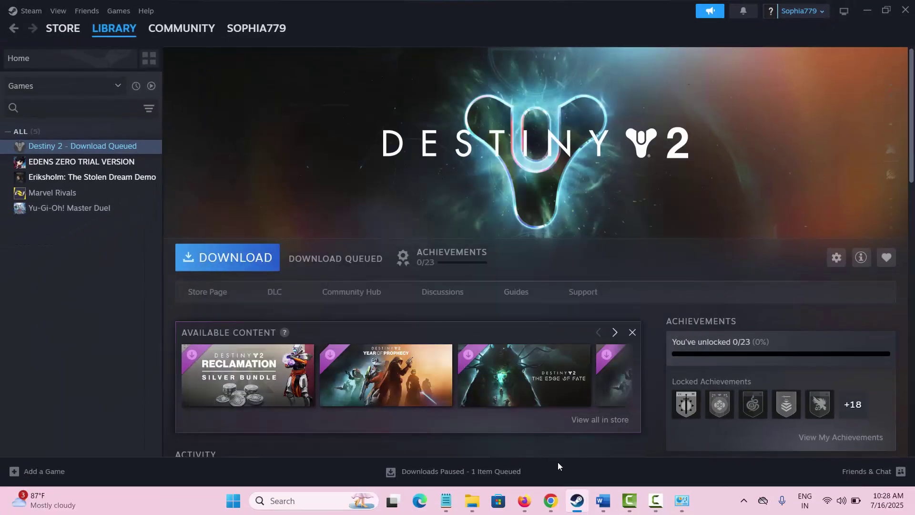
Review Methods 10 and 11 in the Word document and check the running processes in Task Manager
left_click(602, 503)
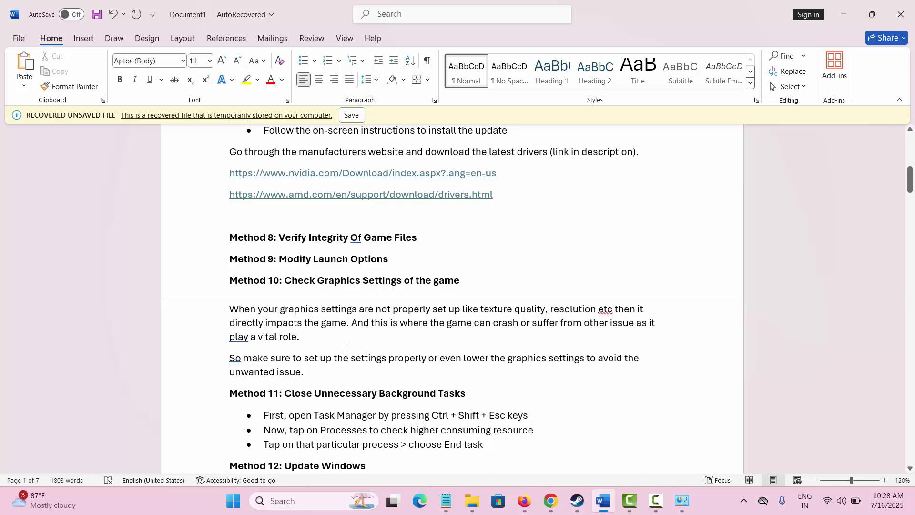
scroll(347, 348, "down", 1)
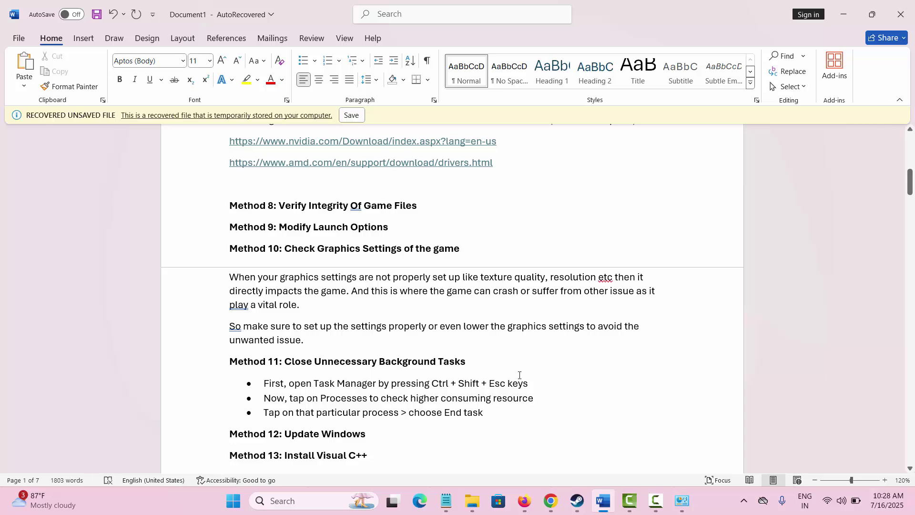
scroll(519, 375, "down", 1)
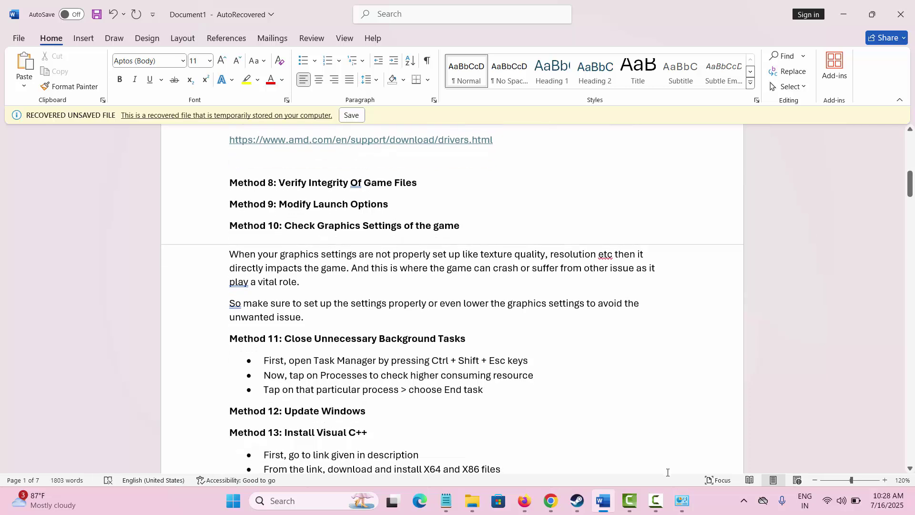
right_click(720, 504)
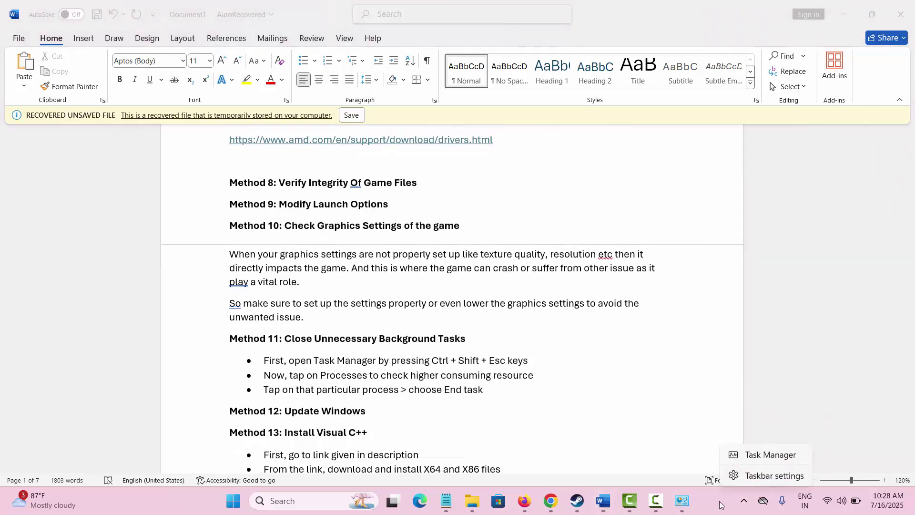
left_click(760, 455)
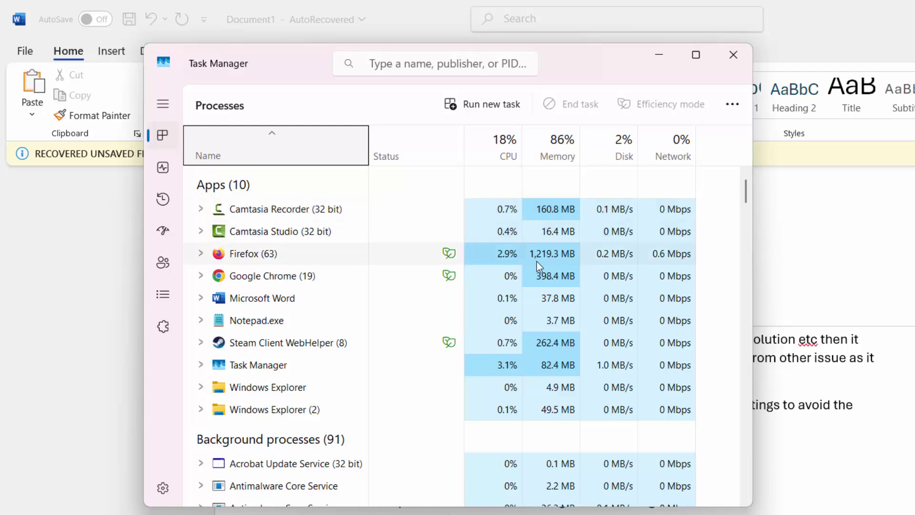
left_click(796, 390)
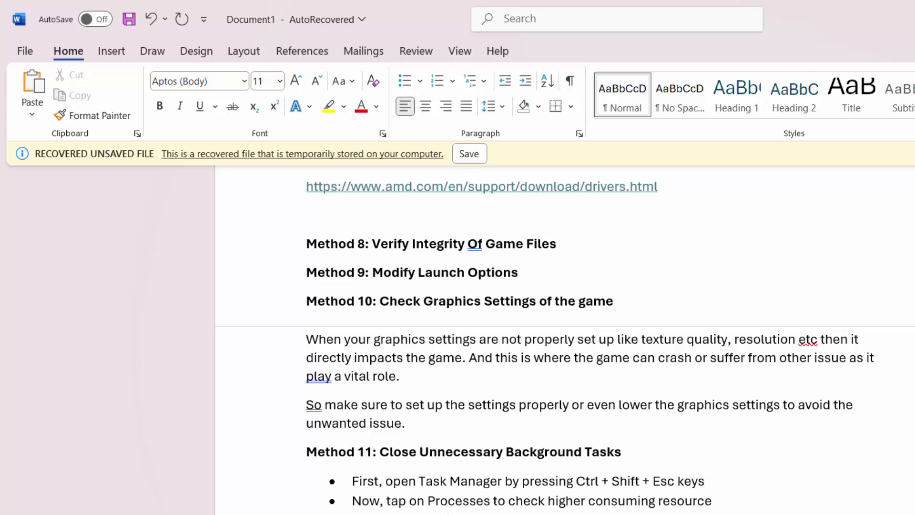
Reopen Task Manager, examine the End task option for Camtasia Studio (32 bit) and close Task Manager
key("ctrl+shift+Escape")
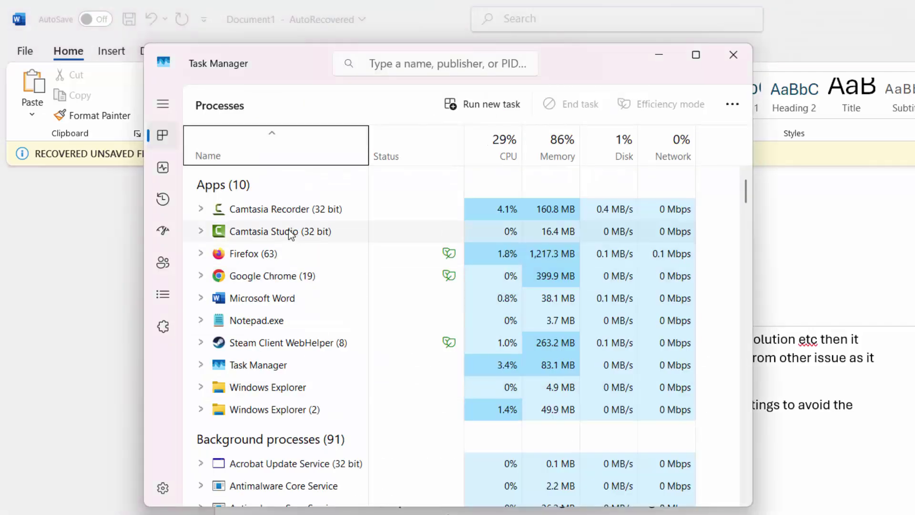
right_click(288, 229)
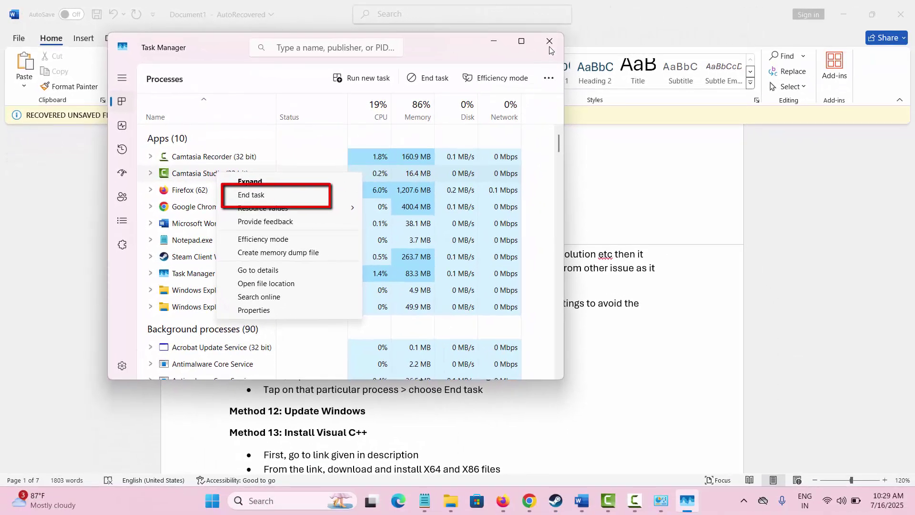
left_click(550, 41)
left_click(549, 41)
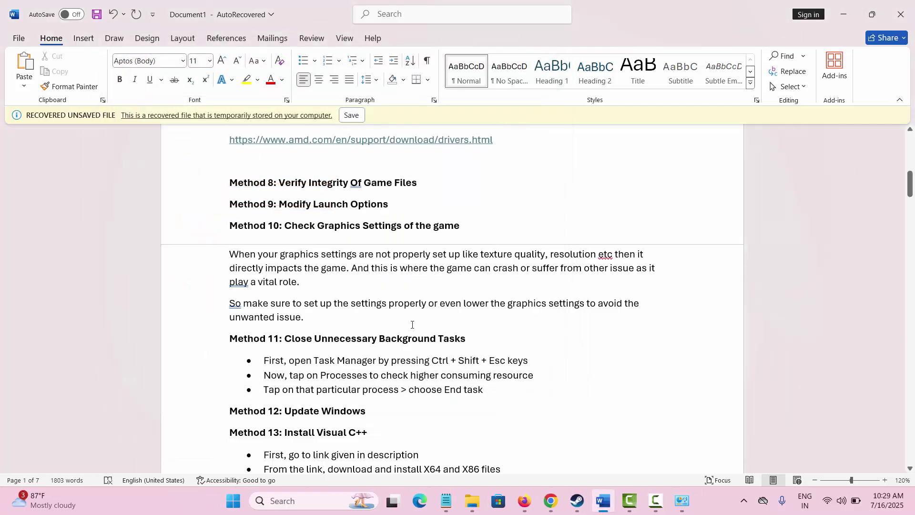
Review Method 12 in the Word document and open Check for updates from the recent Windows searches
scroll(412, 324, "down", 3)
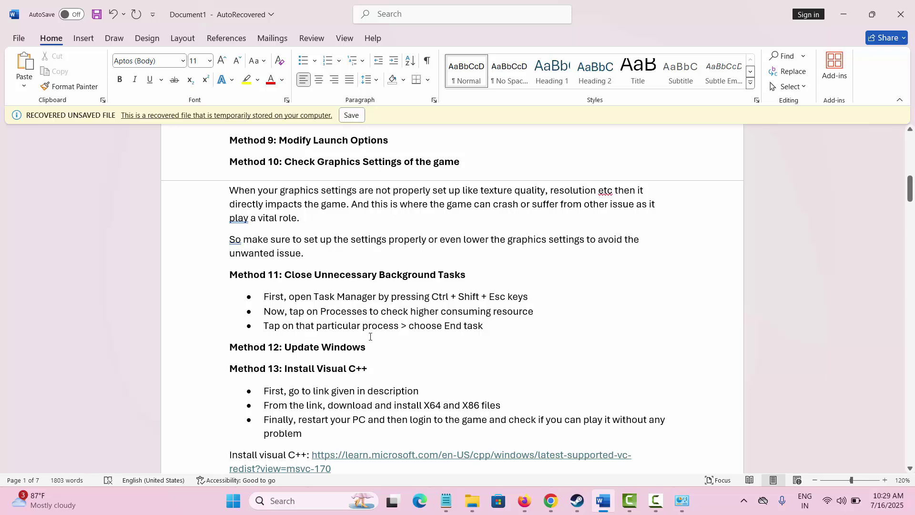
scroll(370, 336, "down", 1)
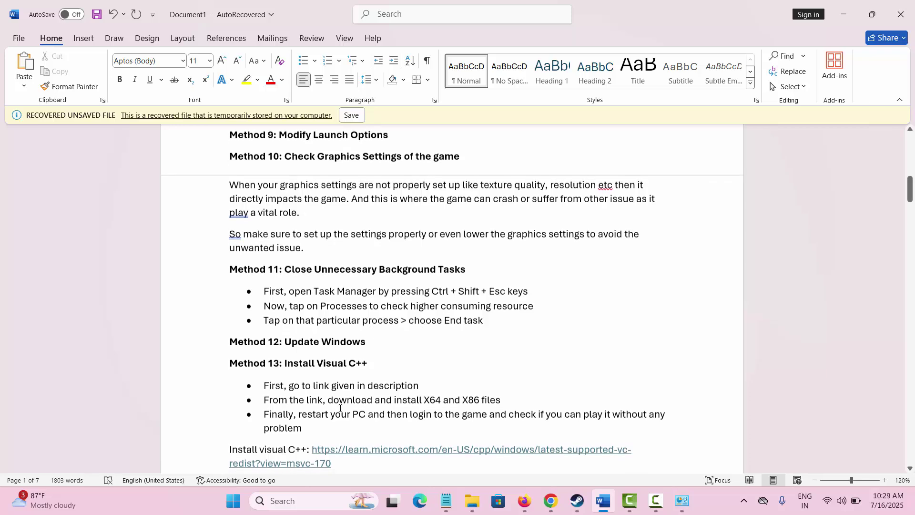
left_click(283, 502)
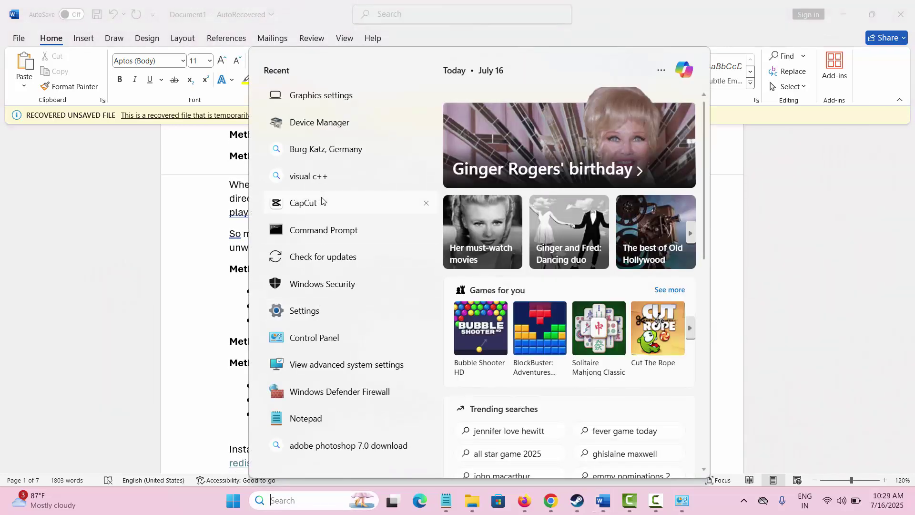
left_click(327, 260)
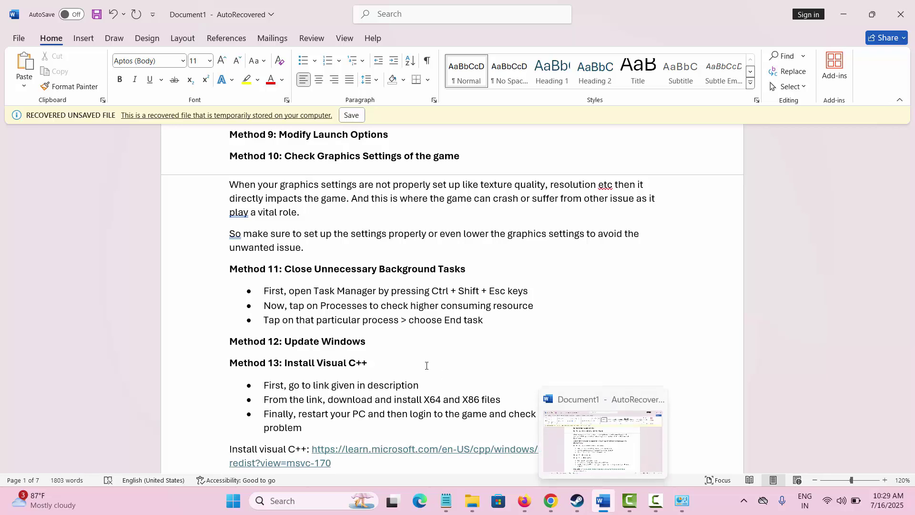
Review the Visual C++ and virtual memory instructions of Methods 13 and 14 in the Word document
scroll(379, 346, "down", 2)
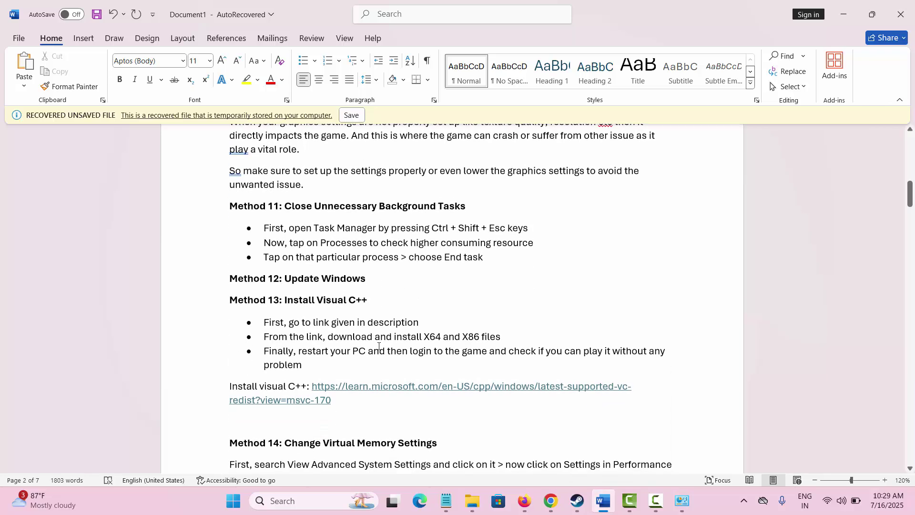
scroll(379, 346, "down", 1)
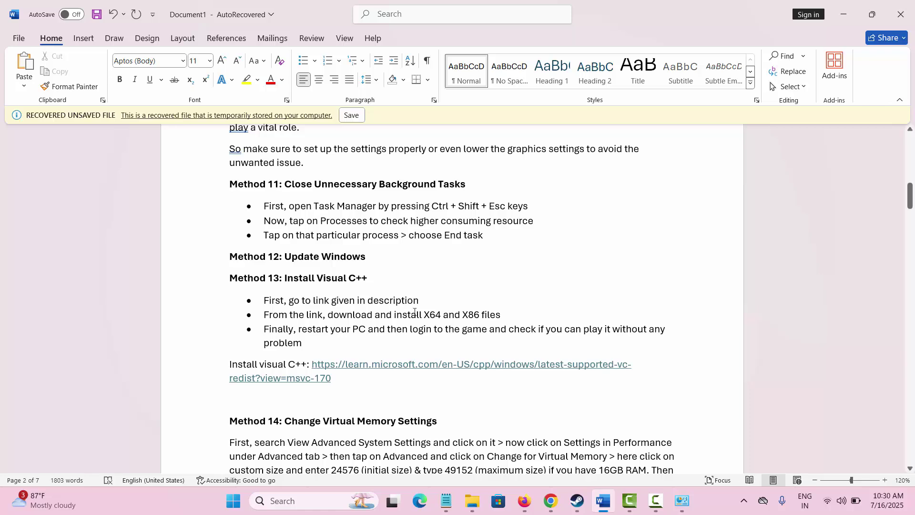
scroll(382, 317, "down", 3)
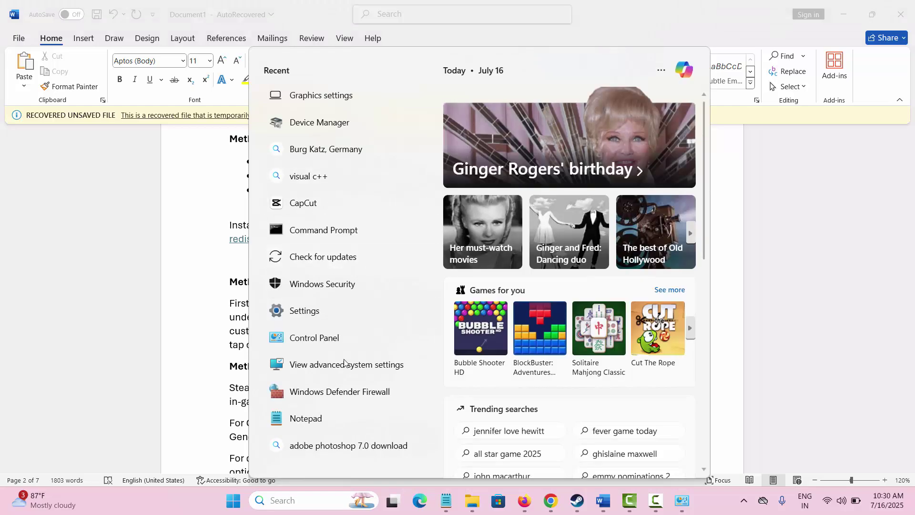
Open the Virtual Memory settings through the performance options of the advanced system settings
left_click(340, 371)
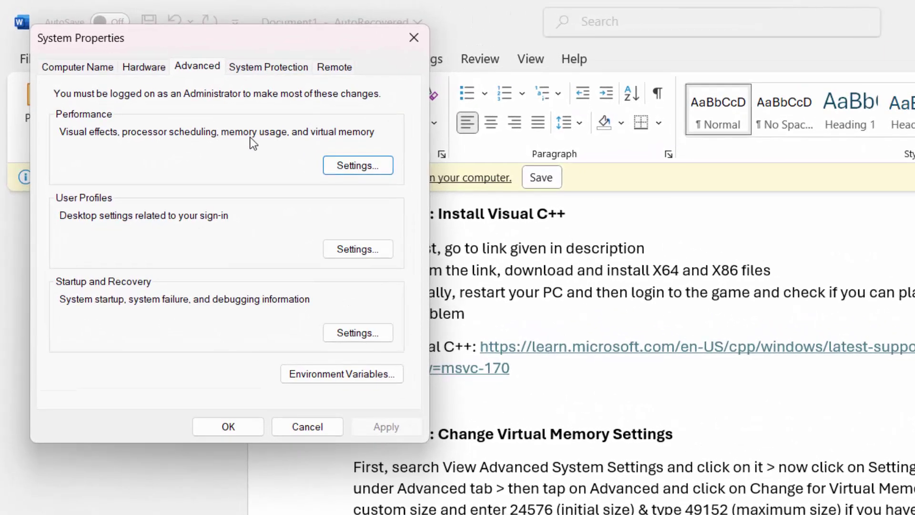
left_click(362, 168)
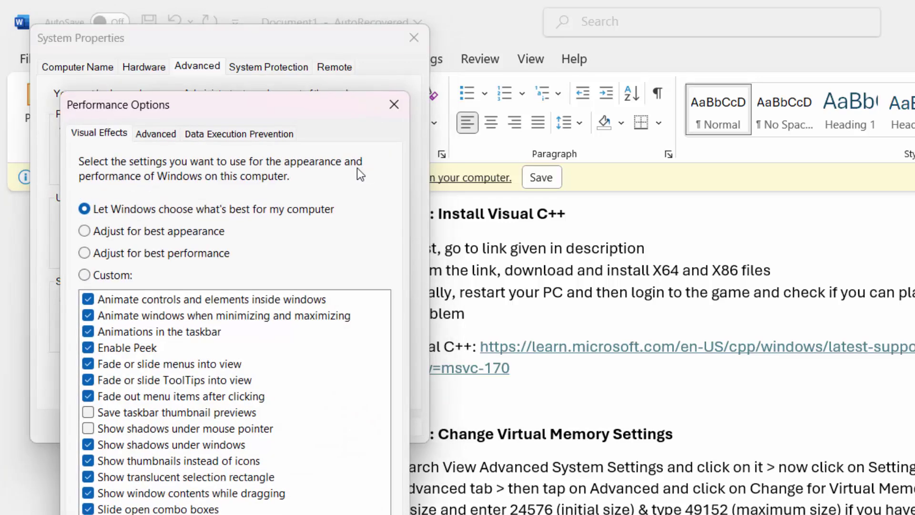
left_click(158, 136)
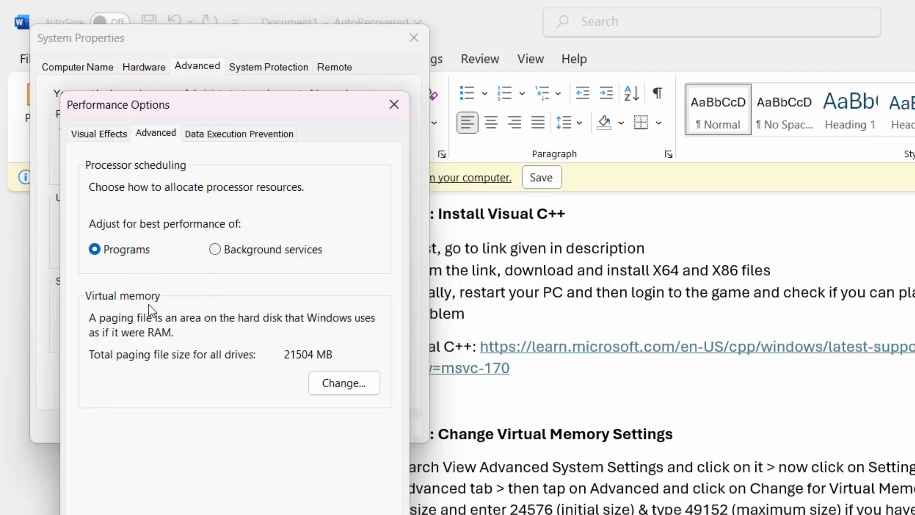
left_click(350, 387)
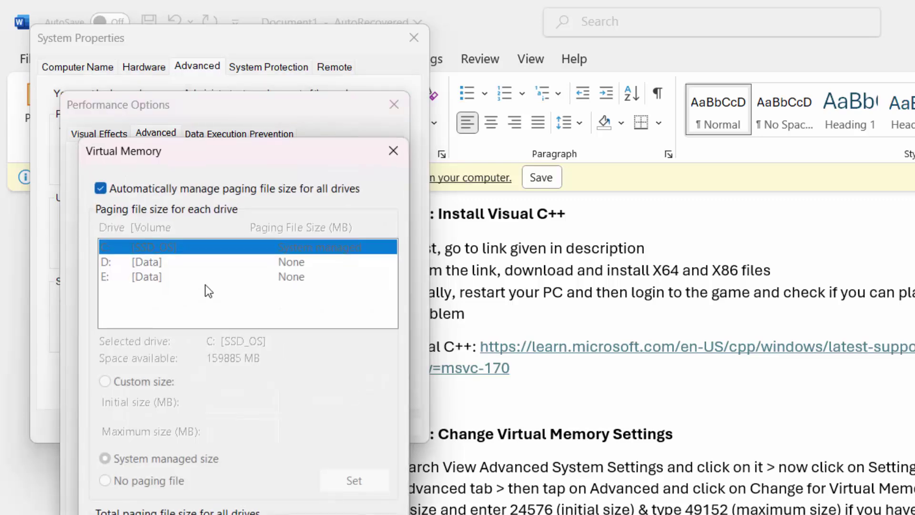
Enter a custom paging file size for drive C: with 24576 MB initial and 49152 MB maximum, and close all dialogs without applying it
left_click(101, 191)
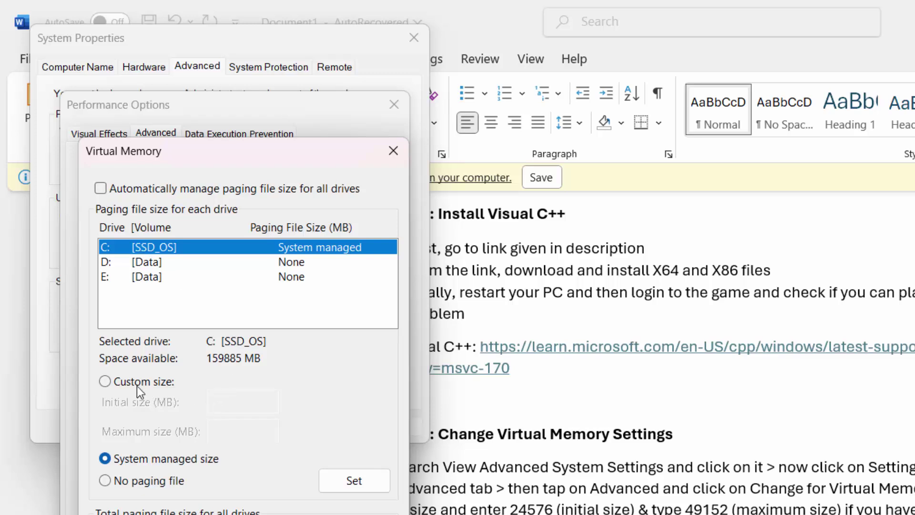
left_click(105, 386)
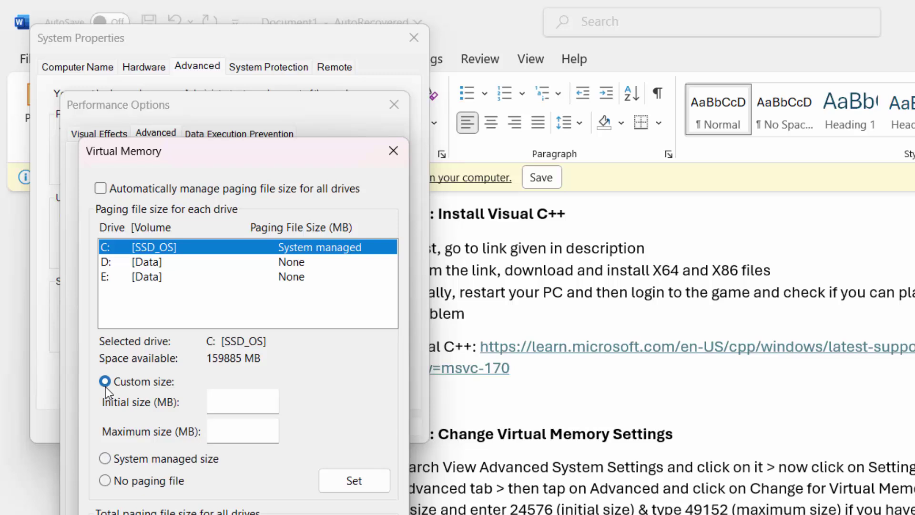
left_click(233, 402)
type("24")
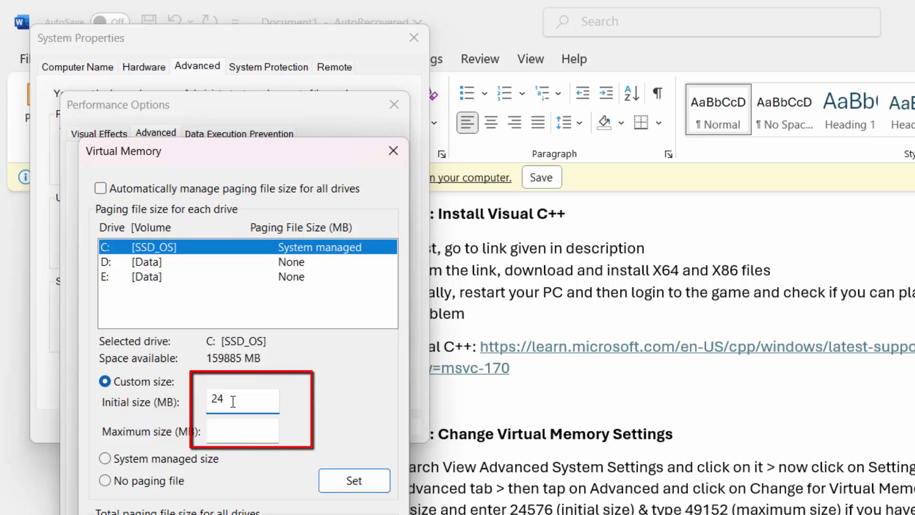
type("576")
left_click(246, 432)
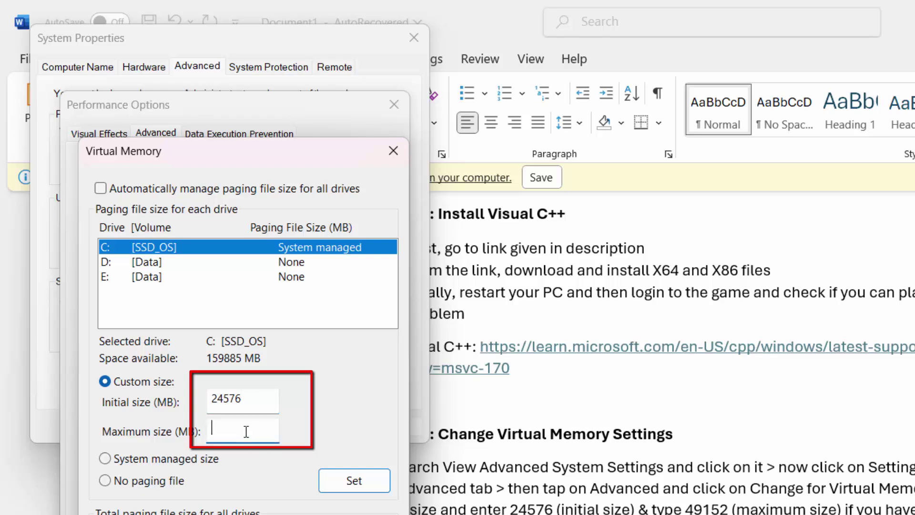
type("49152")
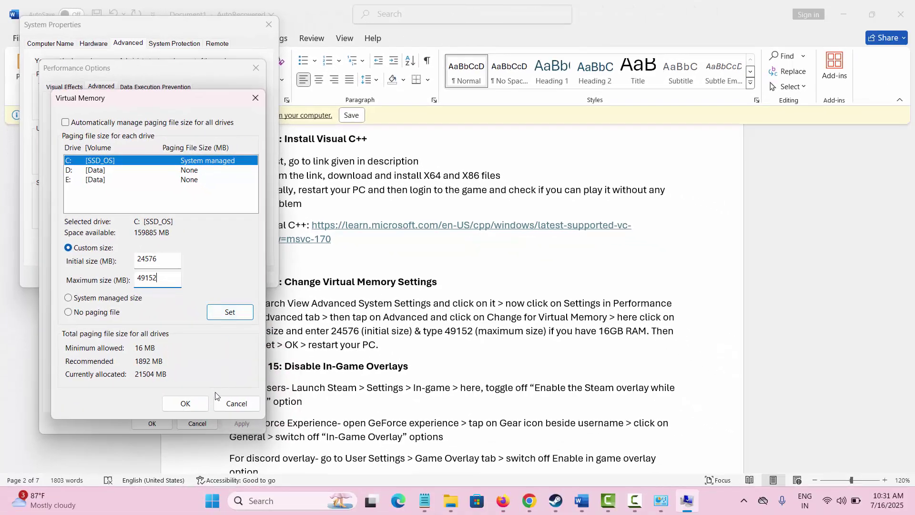
left_click(256, 99)
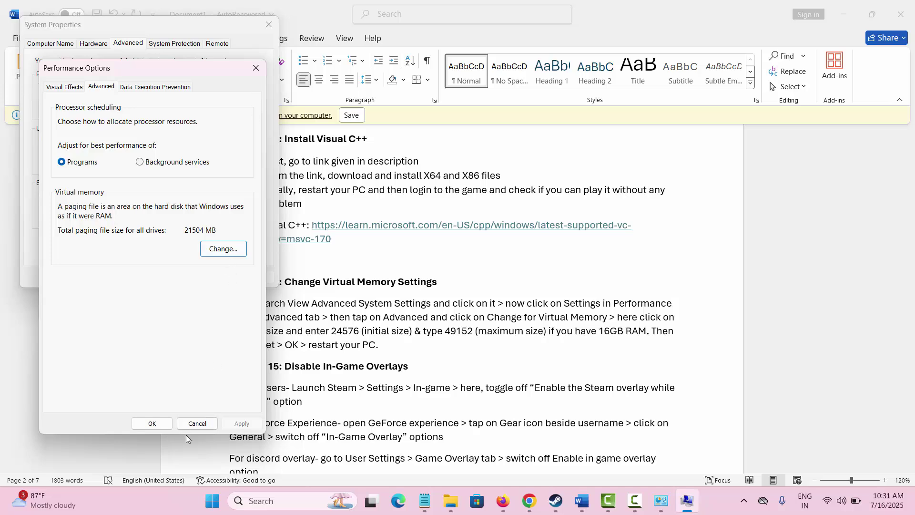
left_click(199, 423)
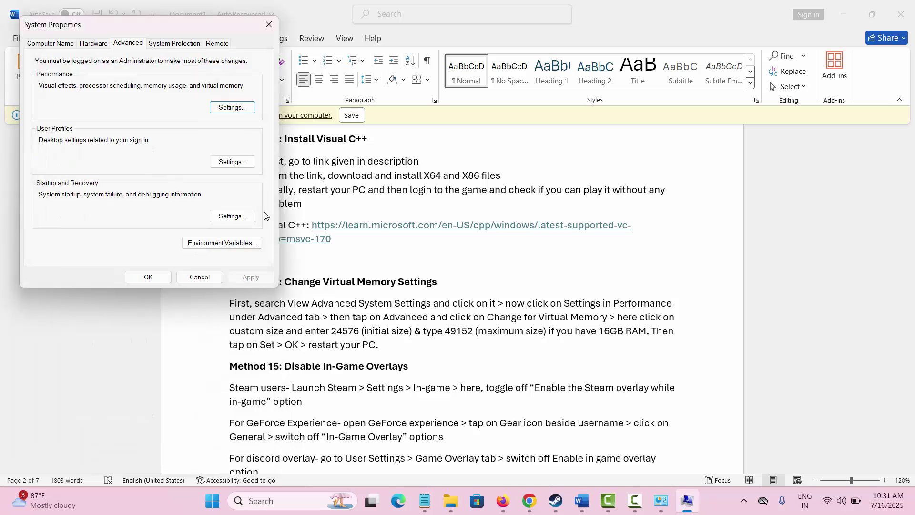
left_click(269, 25)
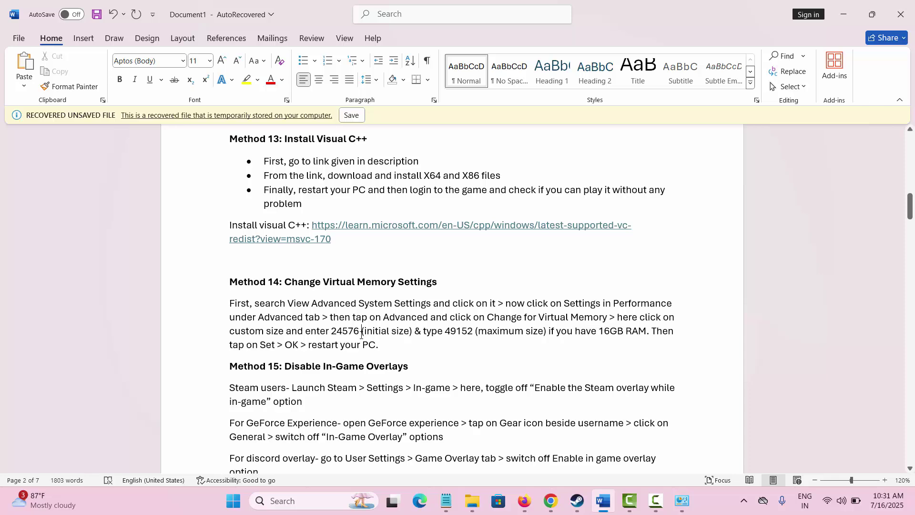
Review Method 15 in the Word document, switch to Steam and disable the Steam Overlay while in-game in Destiny 2's properties
scroll(361, 335, "down", 5)
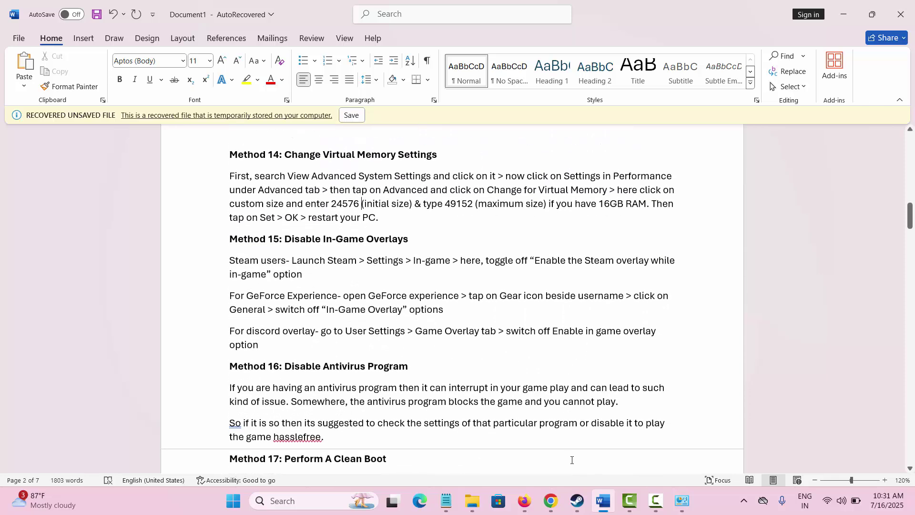
left_click(578, 502)
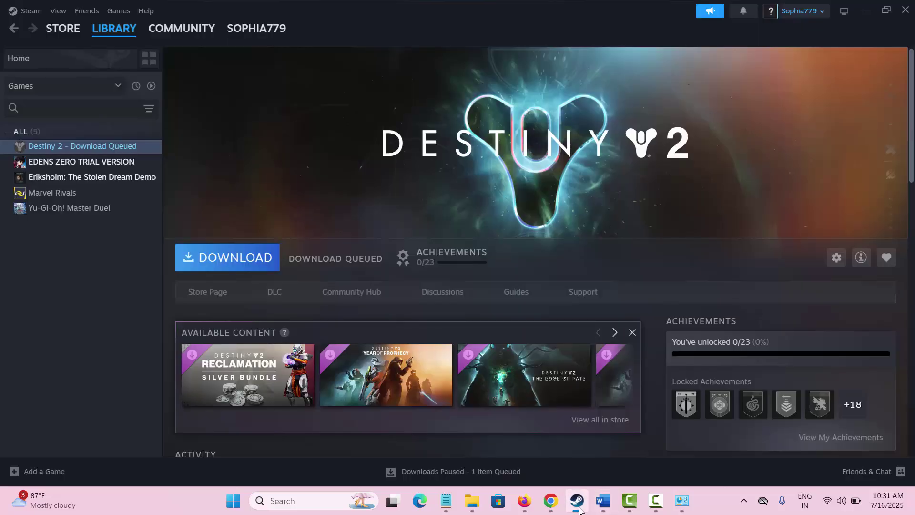
right_click(116, 150)
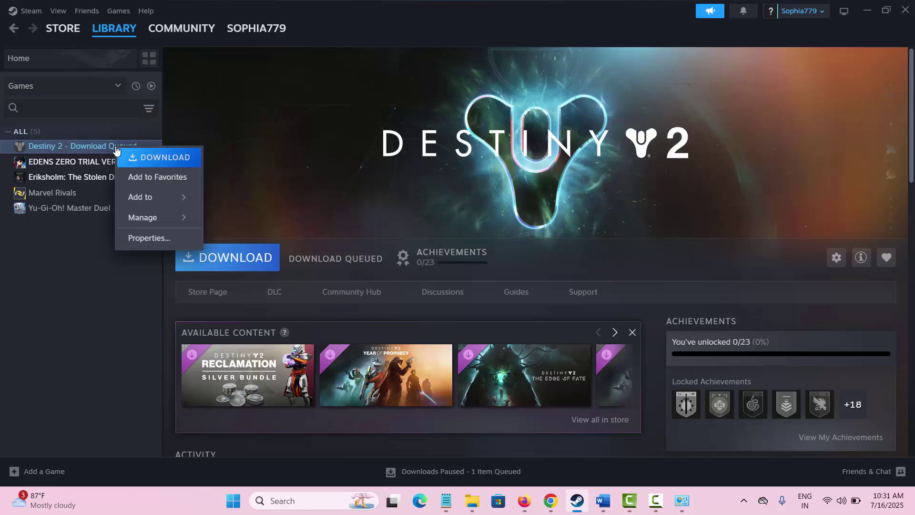
left_click(149, 241)
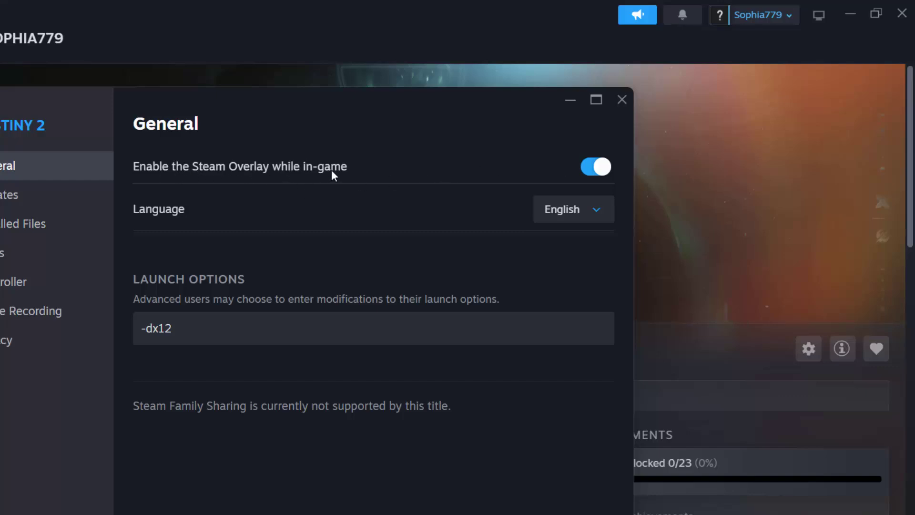
left_click(589, 179)
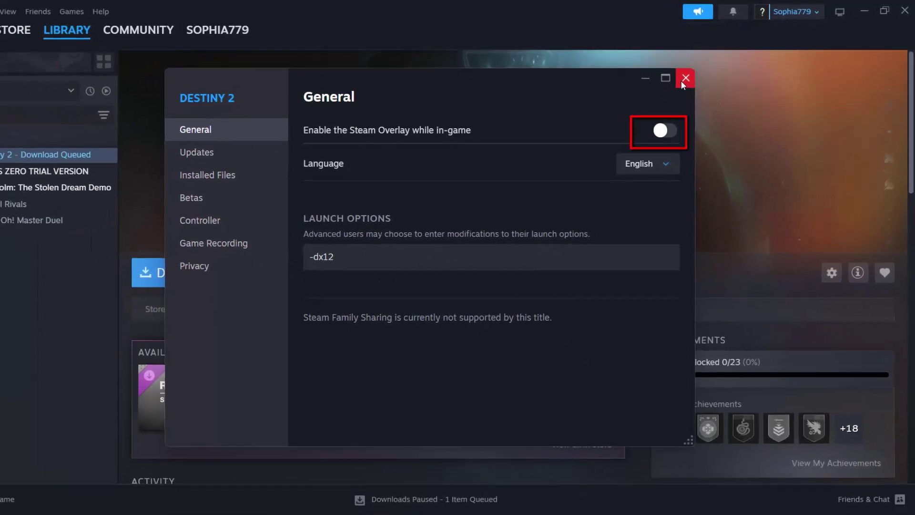
left_click(621, 99)
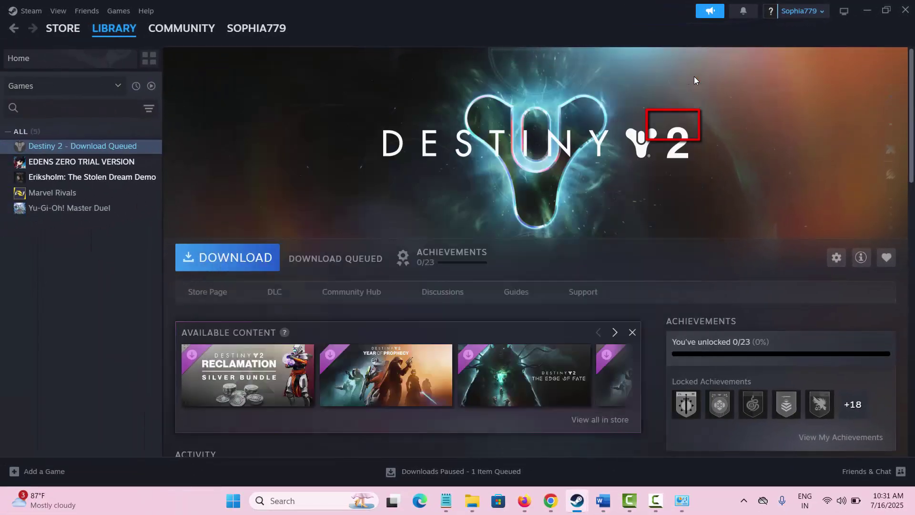
Return to the Word document and review the overlay, antivirus and clean boot instructions of Methods 15 to 17
left_click(607, 501)
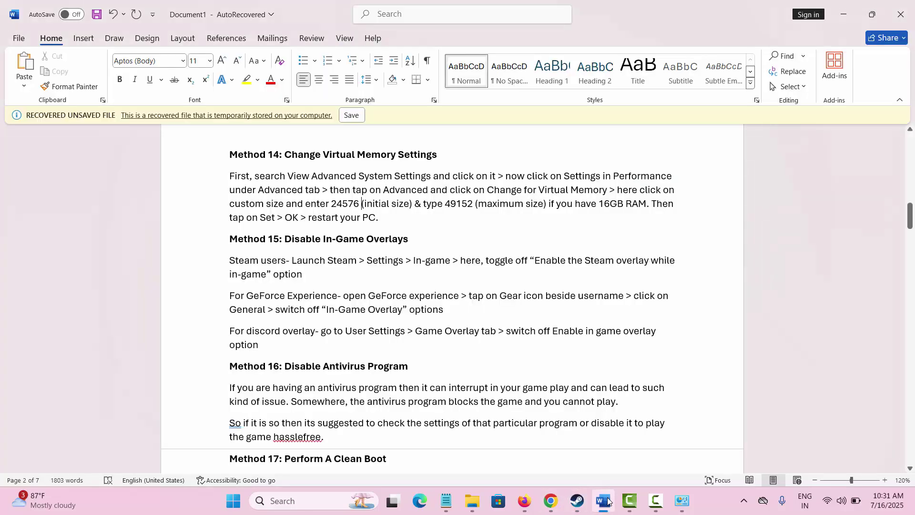
scroll(375, 347, "down", 3)
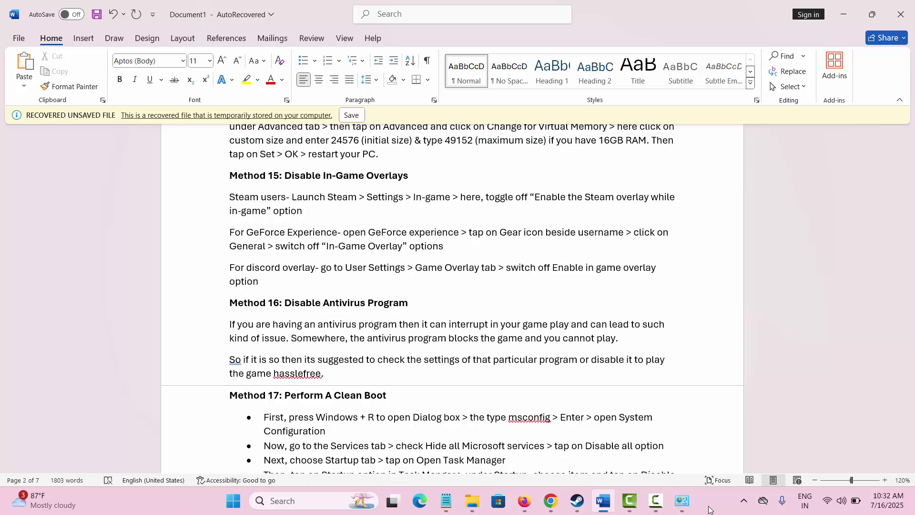
scroll(382, 340, "down", 5)
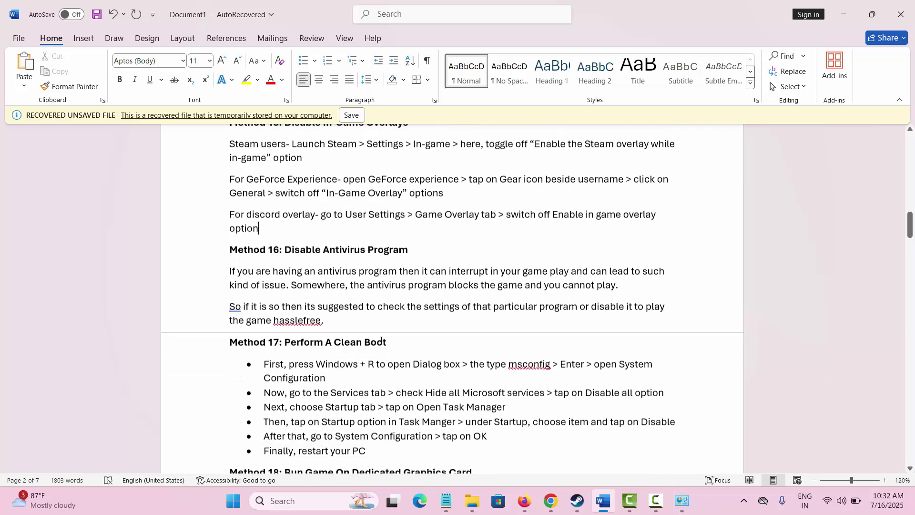
scroll(333, 195, "up", 1)
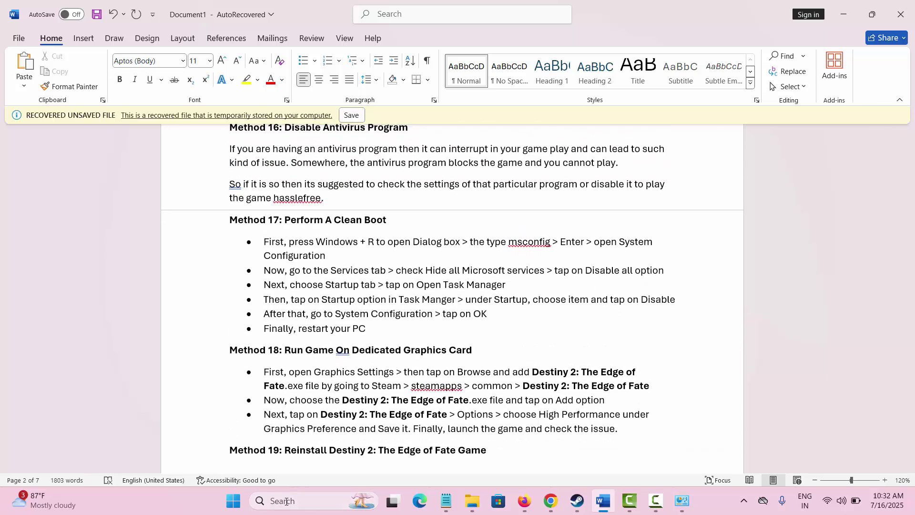
left_click(340, 351)
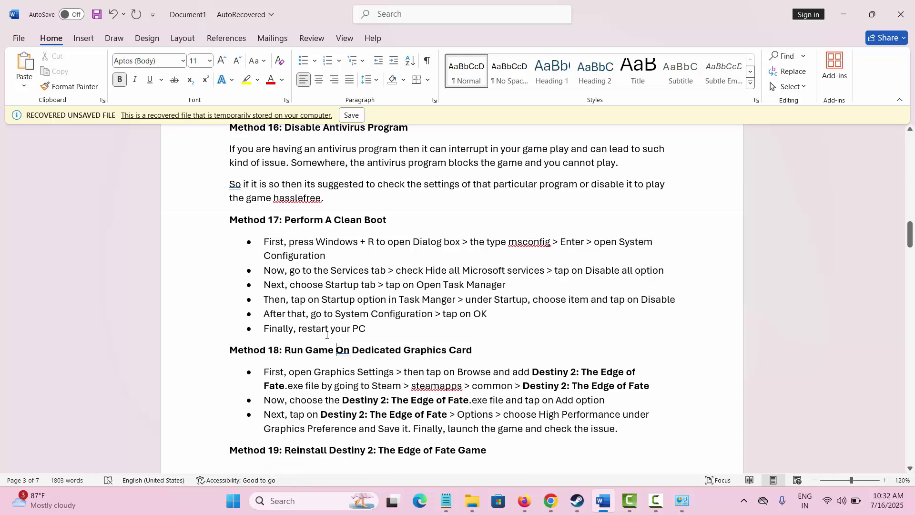
Run msconfig to open System Configuration, hide all Microsoft services and disable all the remaining services
key("super+r")
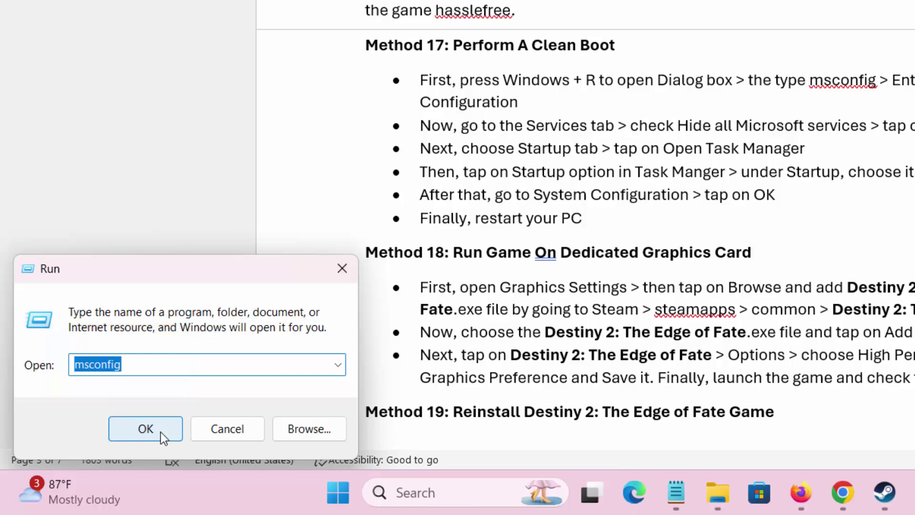
left_click(161, 432)
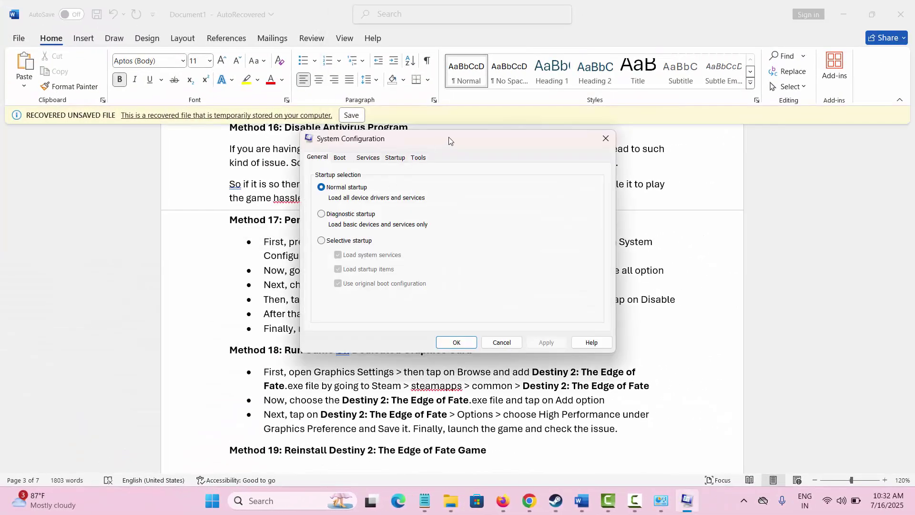
left_click_drag(448, 136, 616, 178)
left_click(542, 200)
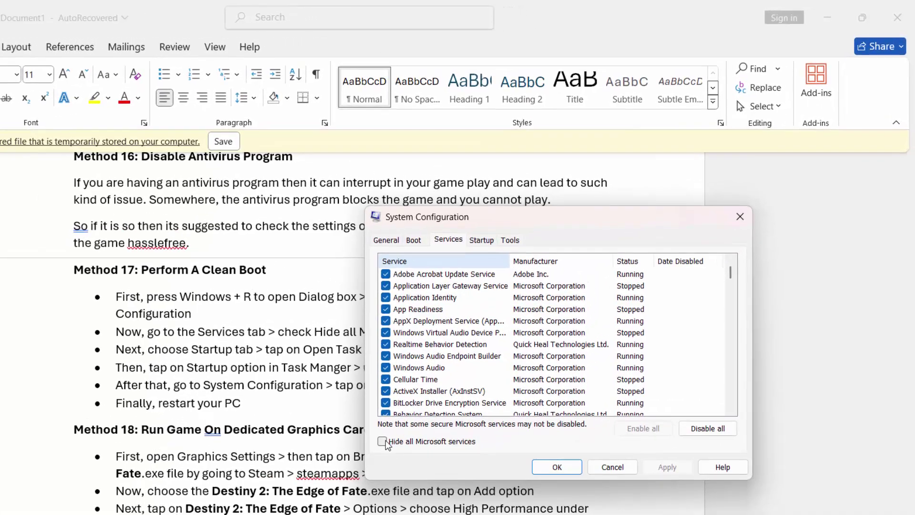
left_click(385, 442)
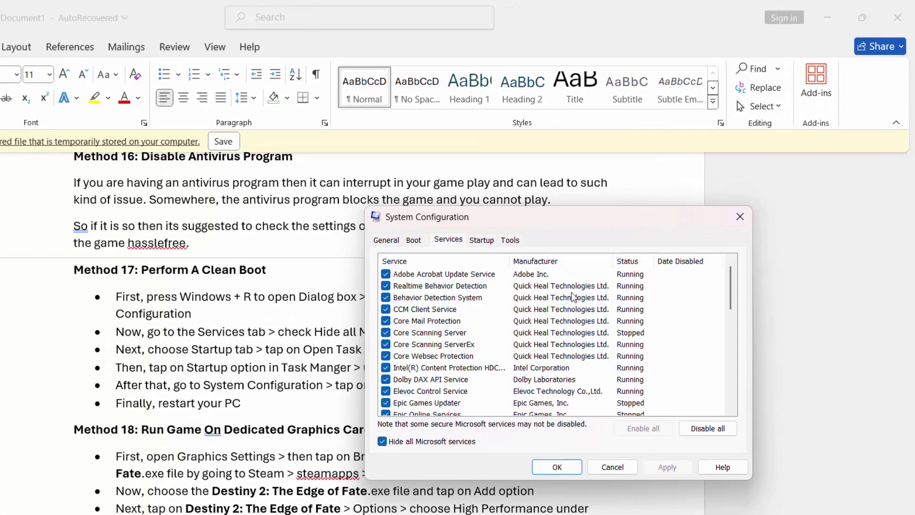
left_click_drag(560, 222, 601, 255)
left_click(752, 461)
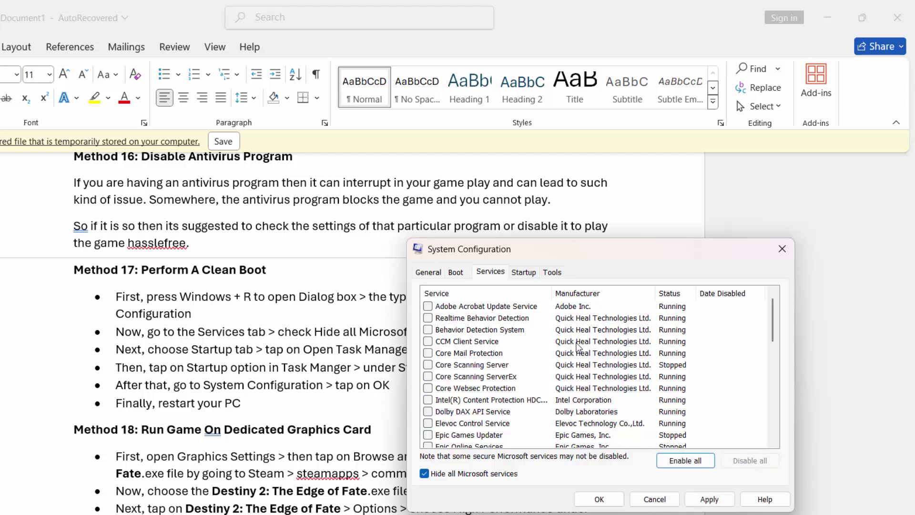
Examine EpicGamesLauncher among Task Manager's startup apps, and close Task Manager and System Configuration without applying the service changes
left_click(524, 273)
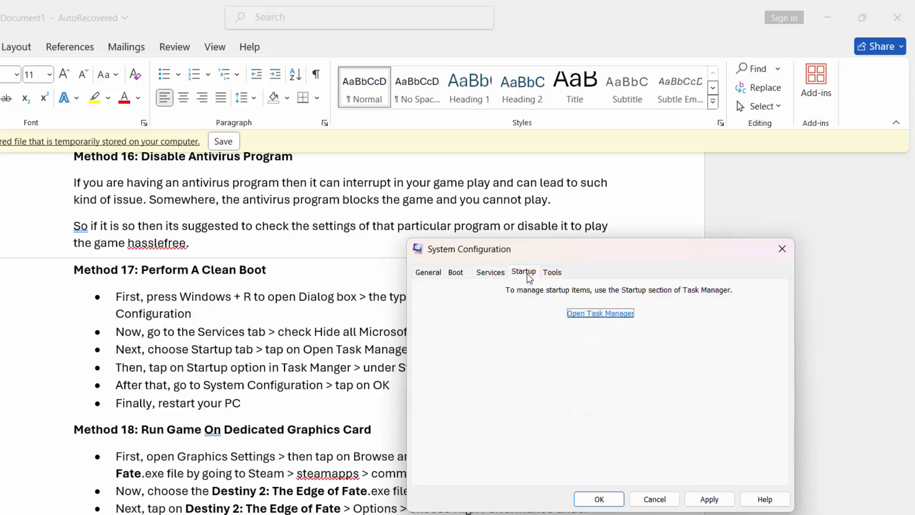
left_click(600, 315)
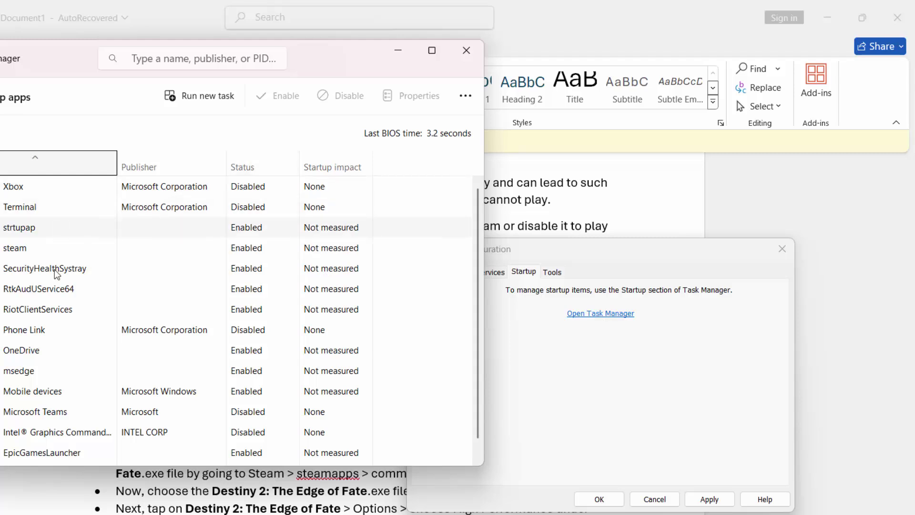
scroll(62, 374, "down", 1)
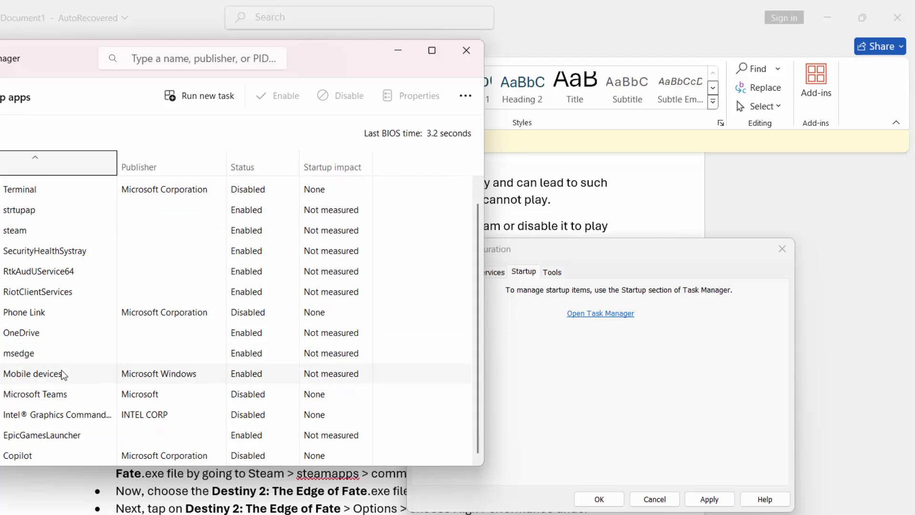
left_click(74, 435)
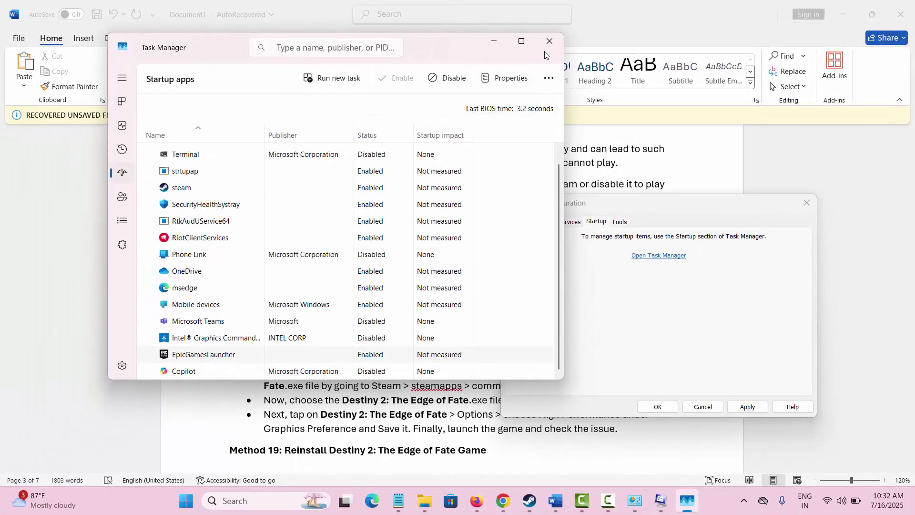
left_click(548, 42)
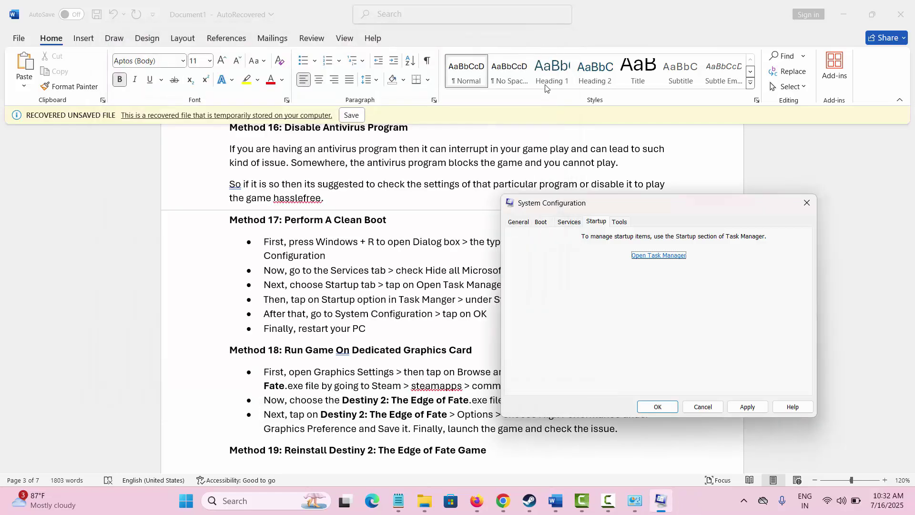
left_click(567, 222)
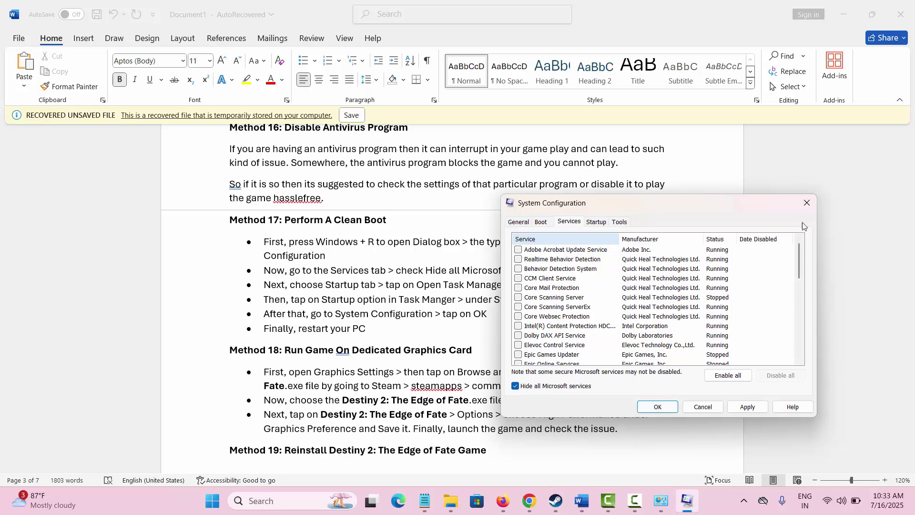
left_click(807, 204)
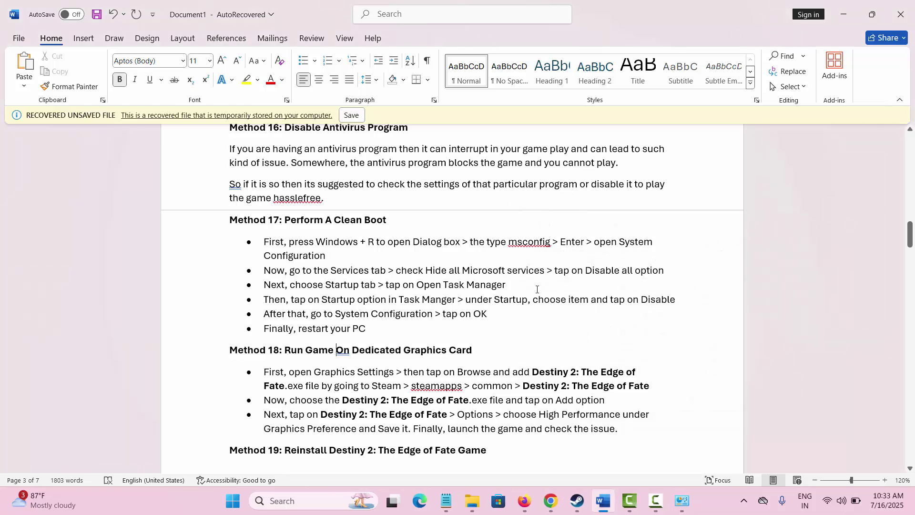
Review Method 18 in the Word document, open Windows Graphics settings and set BootstrapPackagedGame's GPU preference to High Performance (Intel(R) UHD Graphics)
left_click(473, 300)
scroll(473, 302, "down", 1)
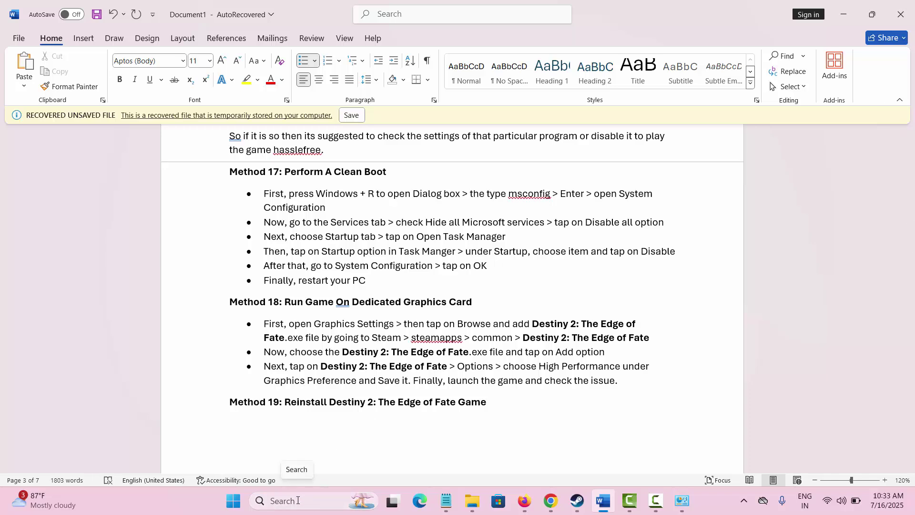
left_click(298, 500)
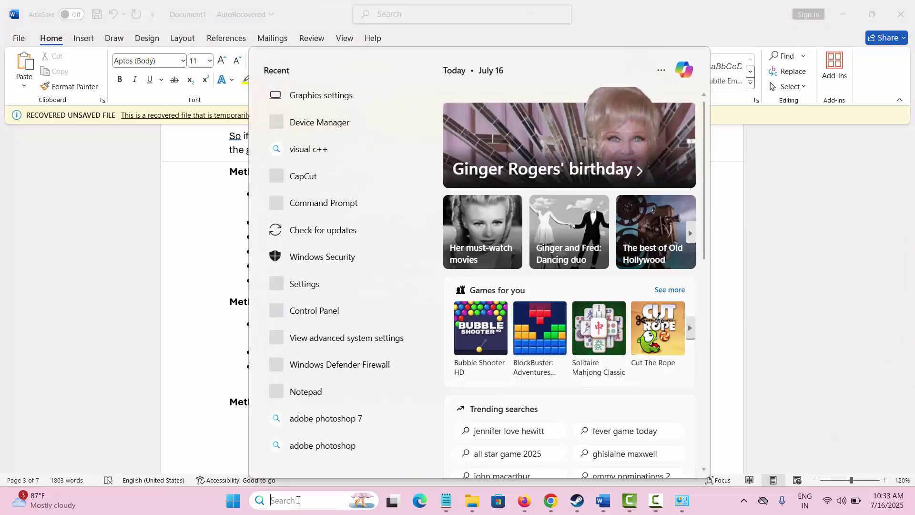
left_click(333, 98)
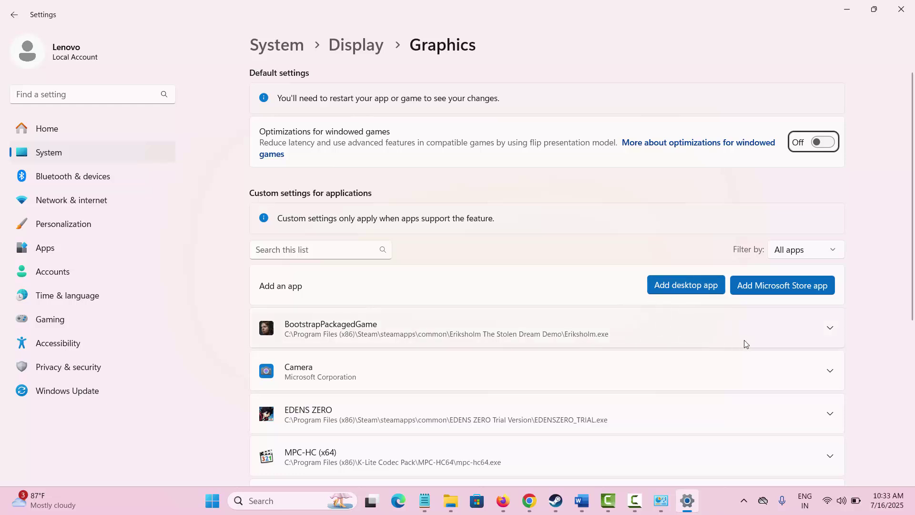
left_click(830, 329)
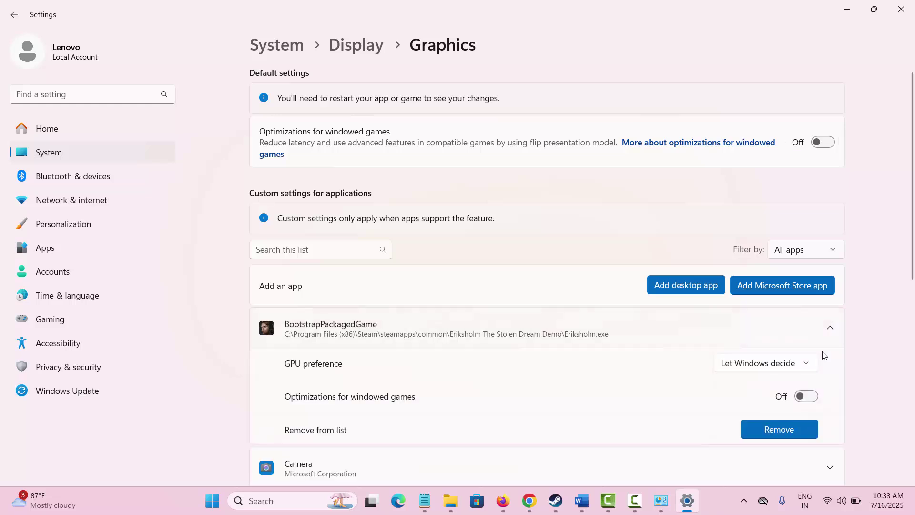
left_click(803, 369)
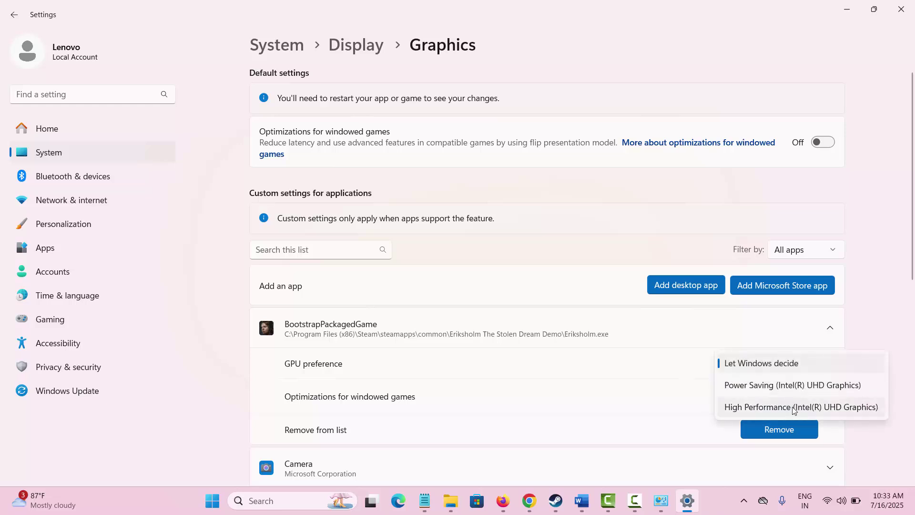
left_click(794, 409)
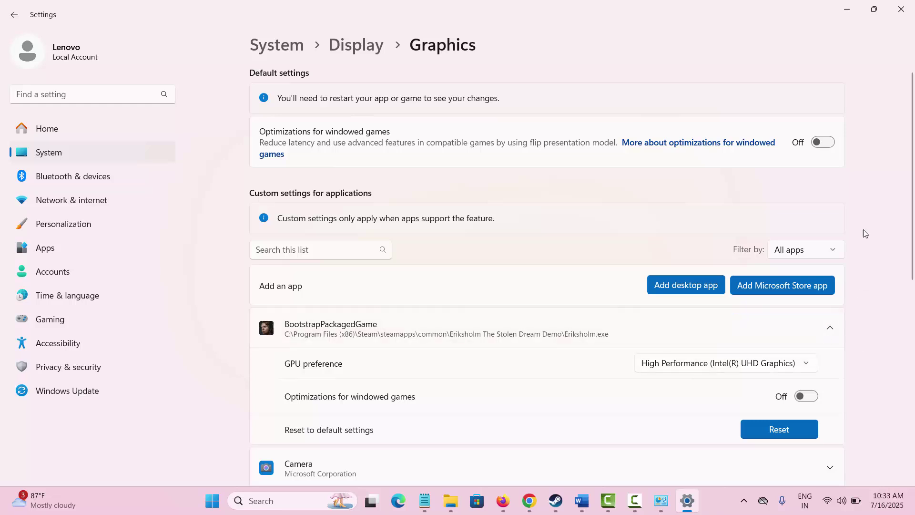
left_click(900, 9)
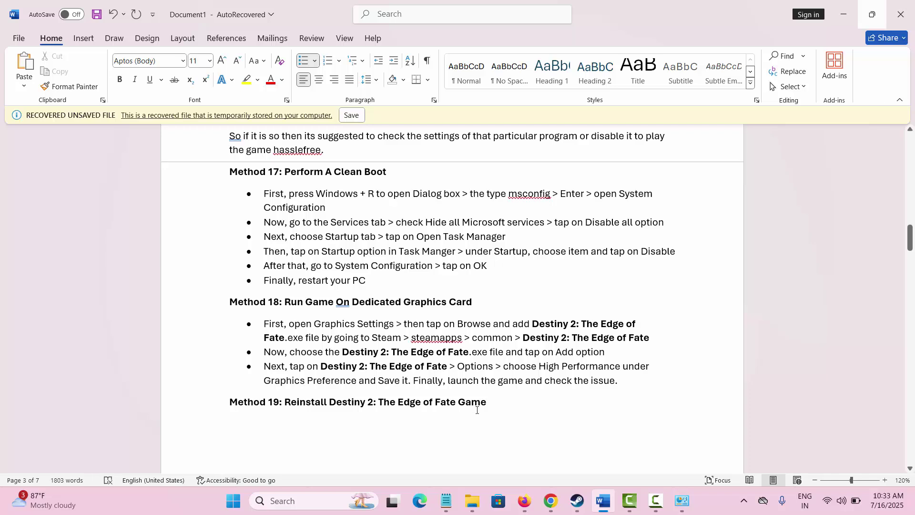
Switch to Steam, bring up the uninstall confirmation for Destiny 2 from the library and dismiss it without uninstalling
mouse_move(577, 509)
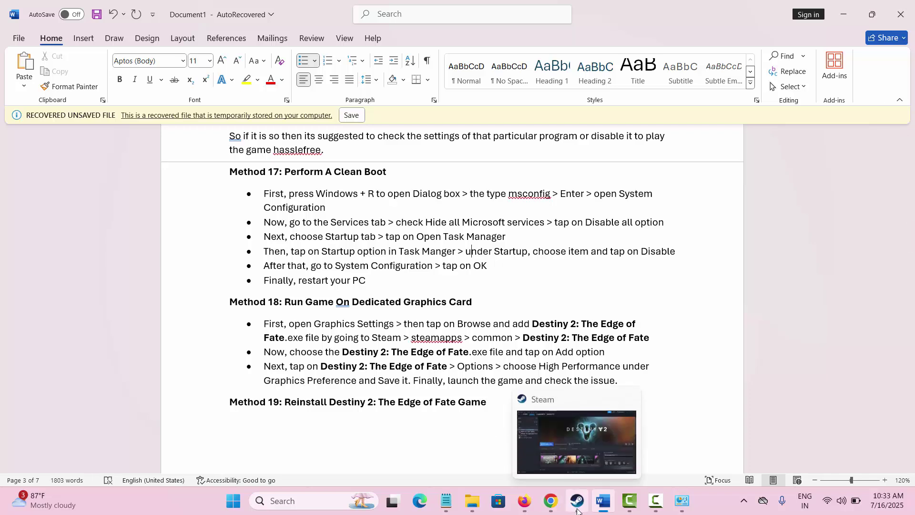
left_click(577, 509)
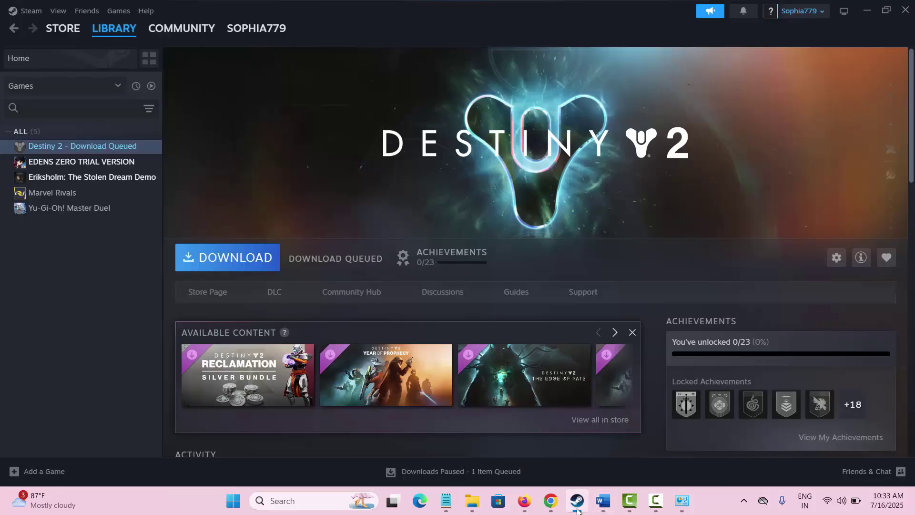
right_click(97, 149)
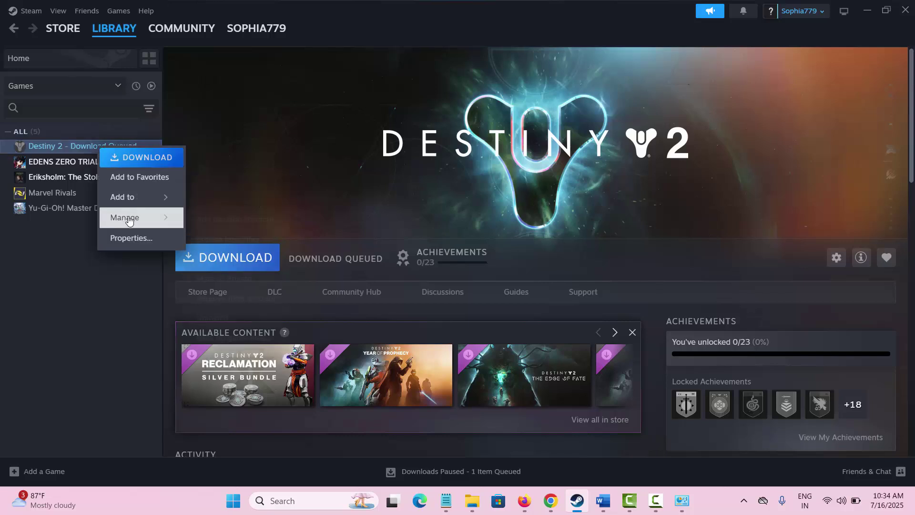
mouse_move(129, 219)
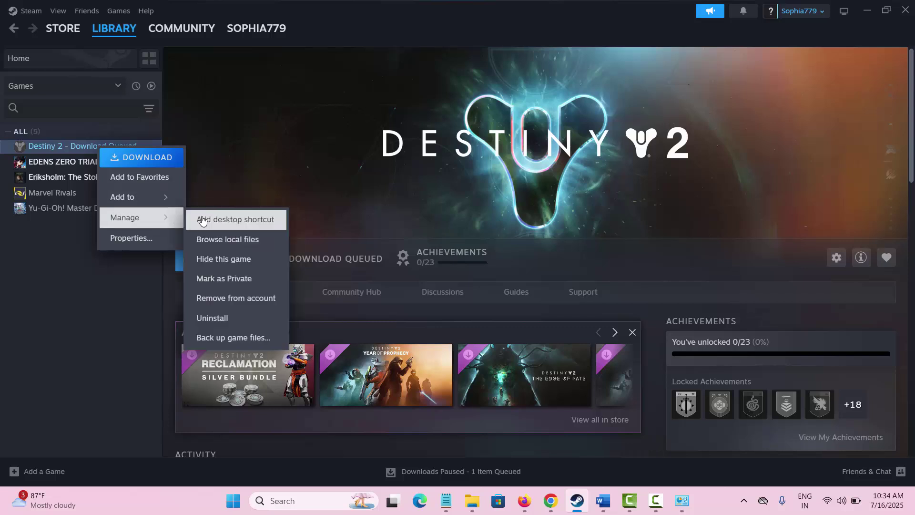
left_click(222, 319)
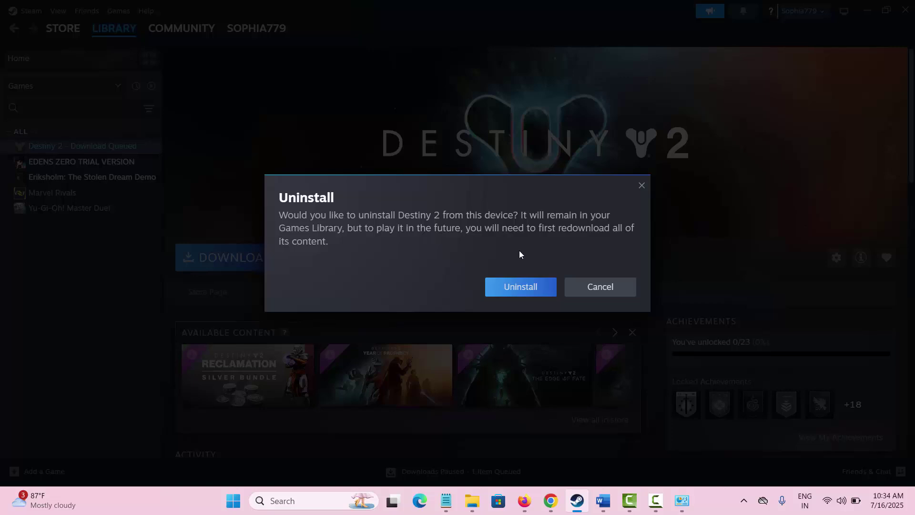
left_click(641, 185)
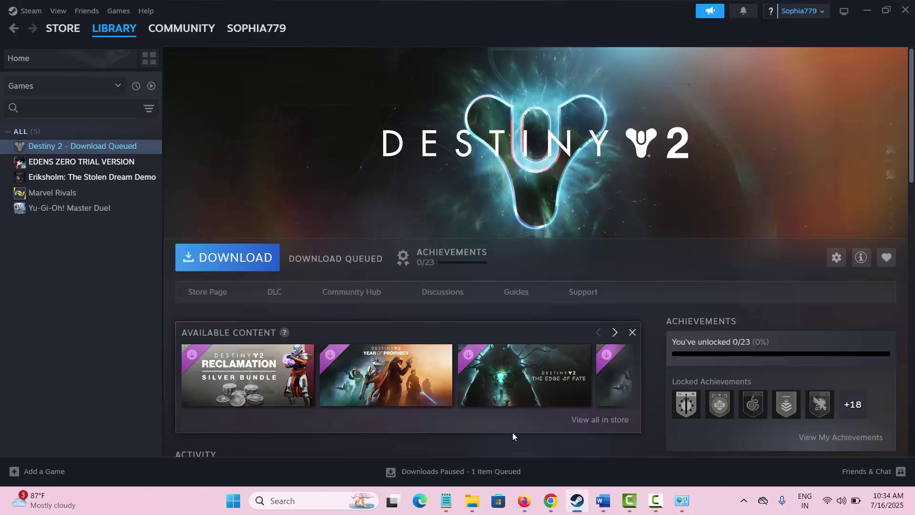
Open the Steam store page of Destiny 2: The Edge of Fate from the game's available content and look through it
scroll(495, 425, "down", 2)
mouse_move(63, 31)
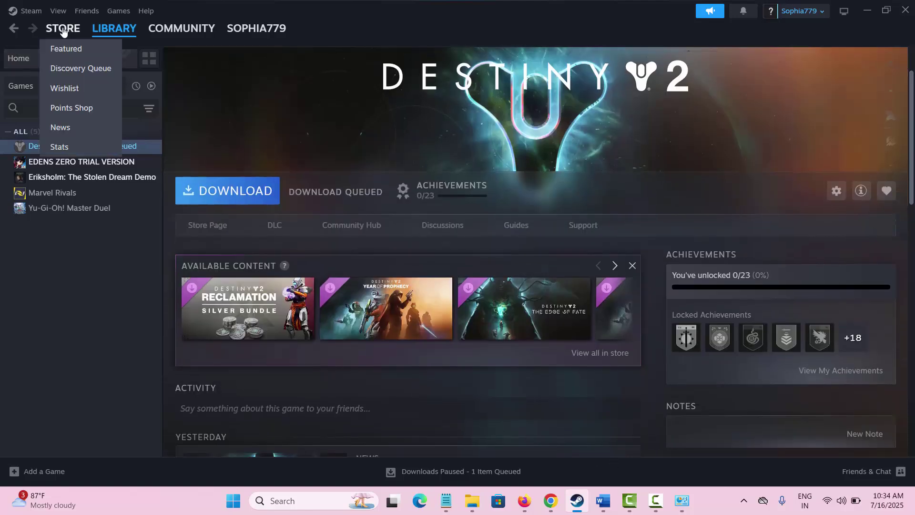
left_click(524, 308)
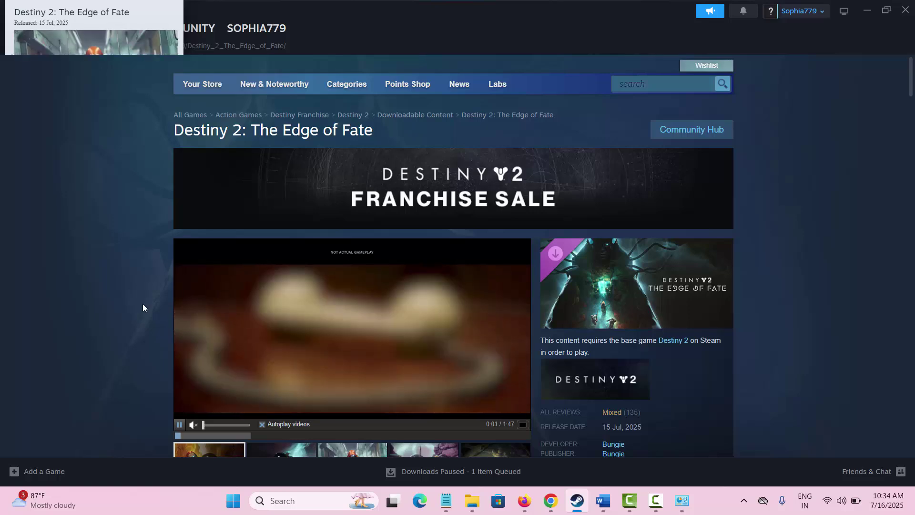
scroll(149, 324, "down", 3)
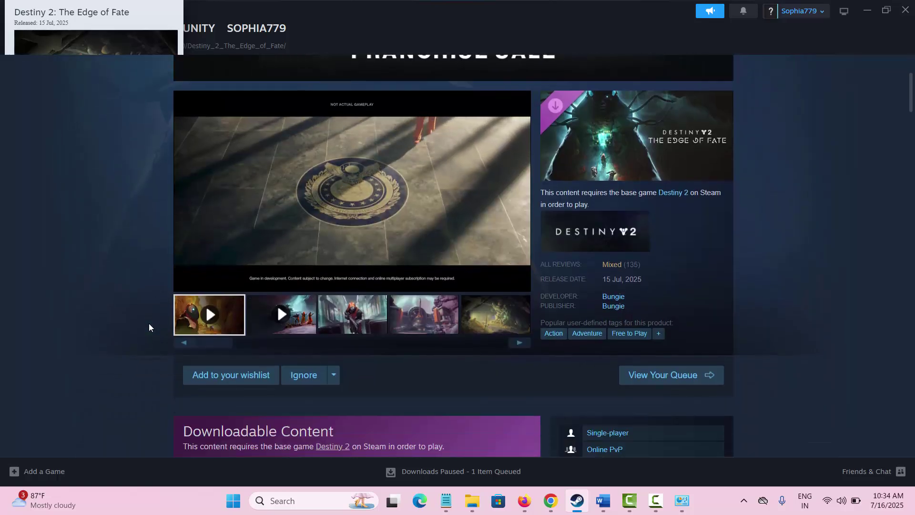